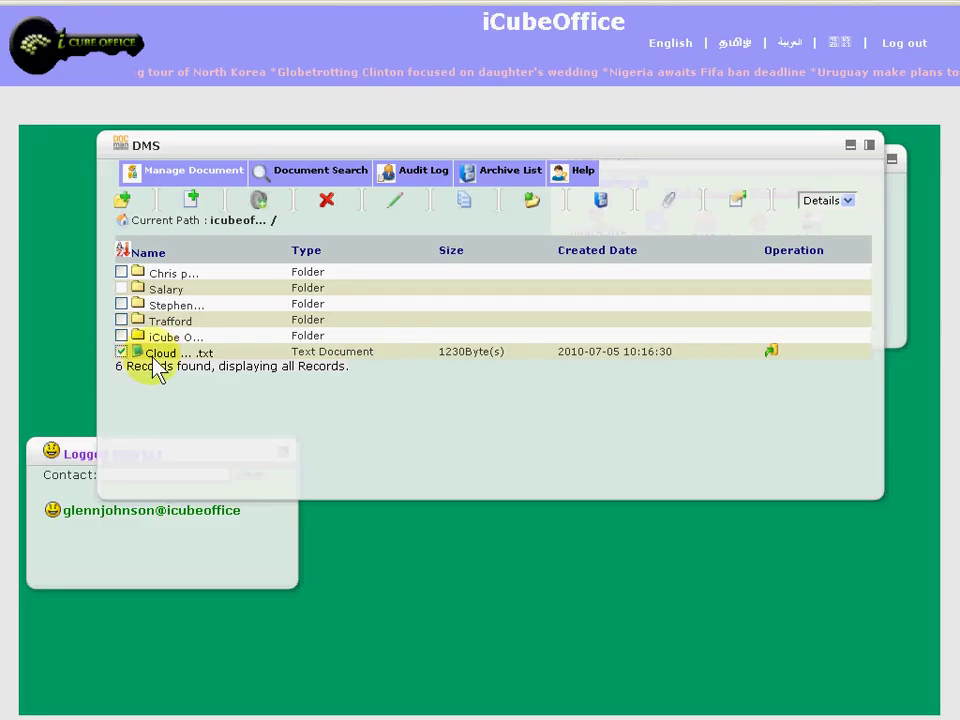
- Move the selected Cloud Computing text file into the Stephens data folder, and reopen that folder from the root
left_click(535, 197)
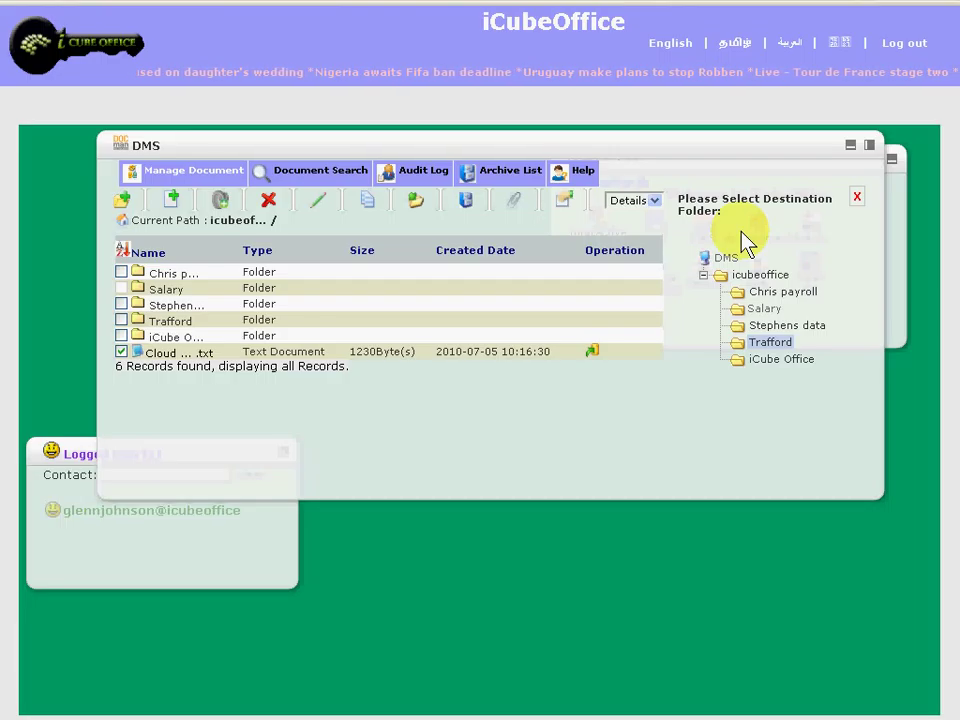
left_click(787, 327)
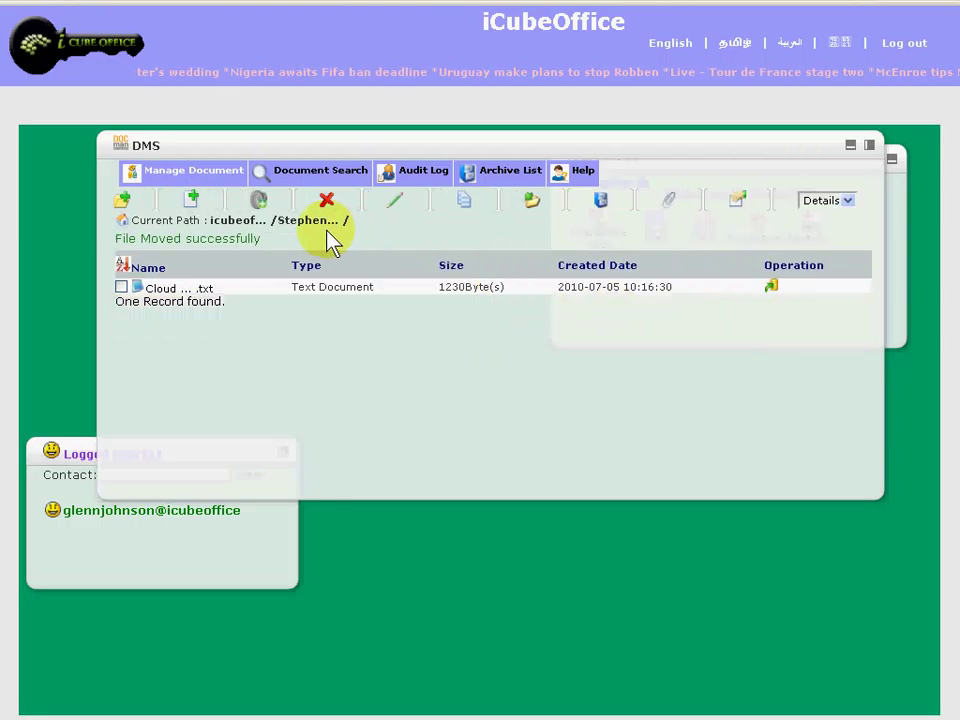
left_click(238, 224)
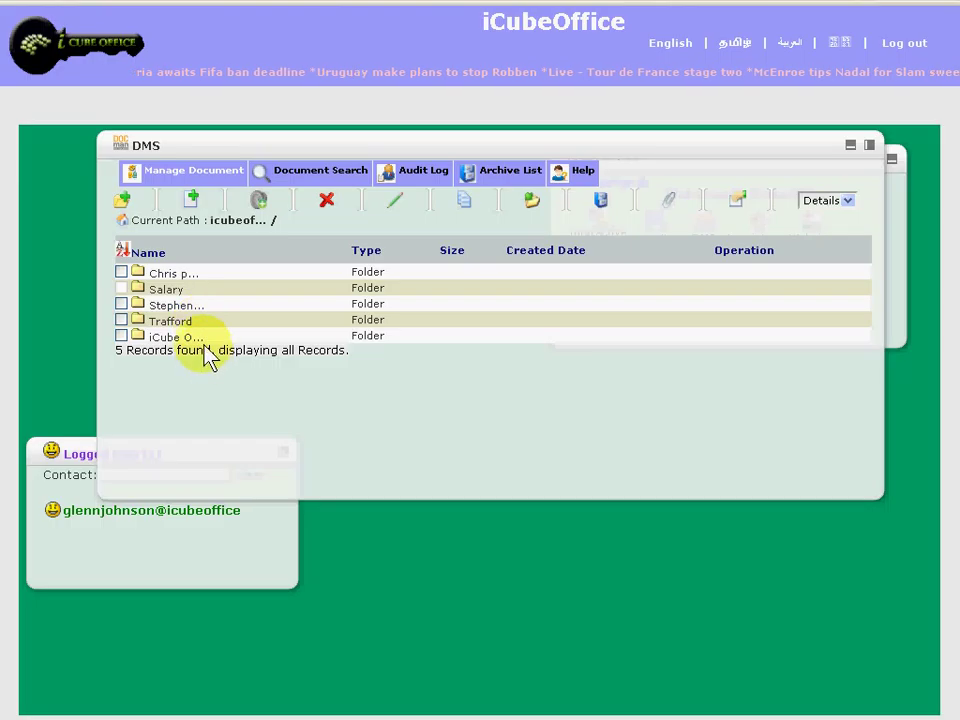
left_click(174, 306)
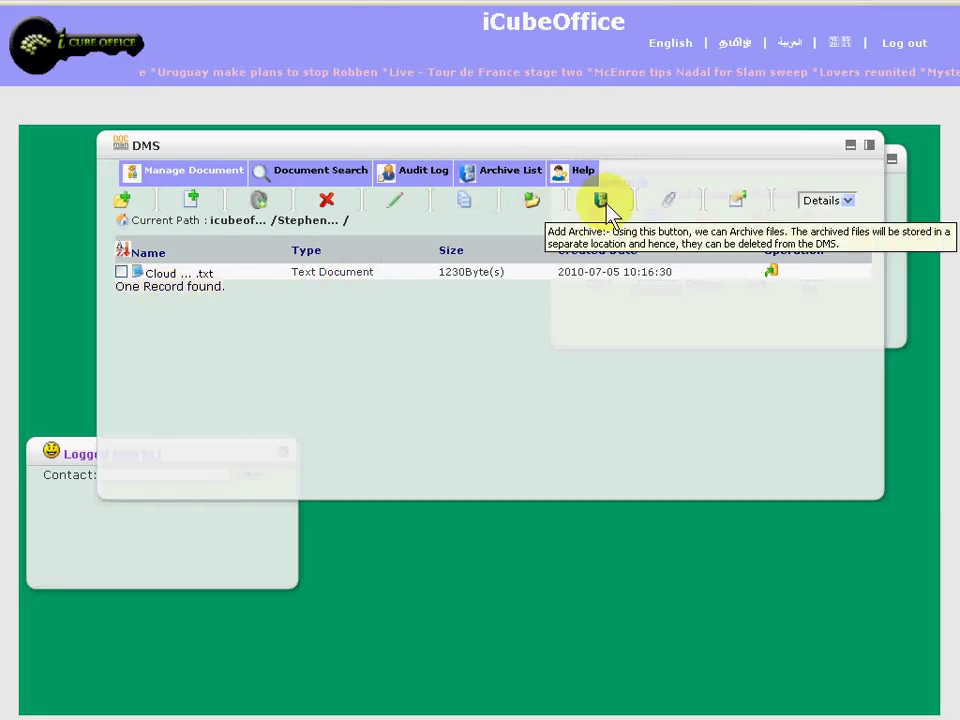
left_click(607, 207)
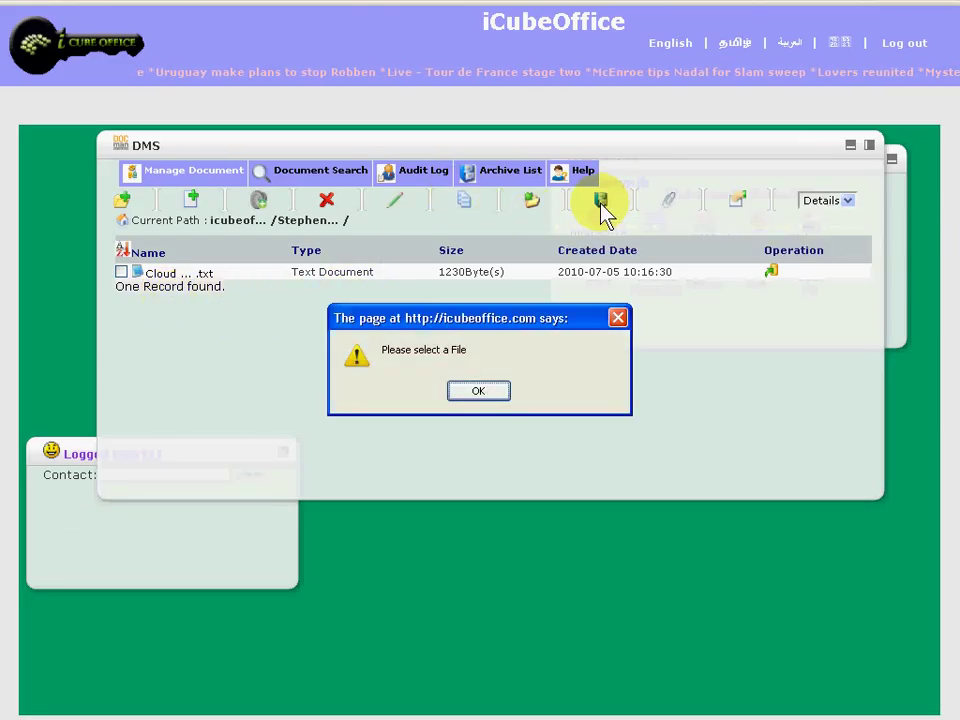
left_click(495, 392)
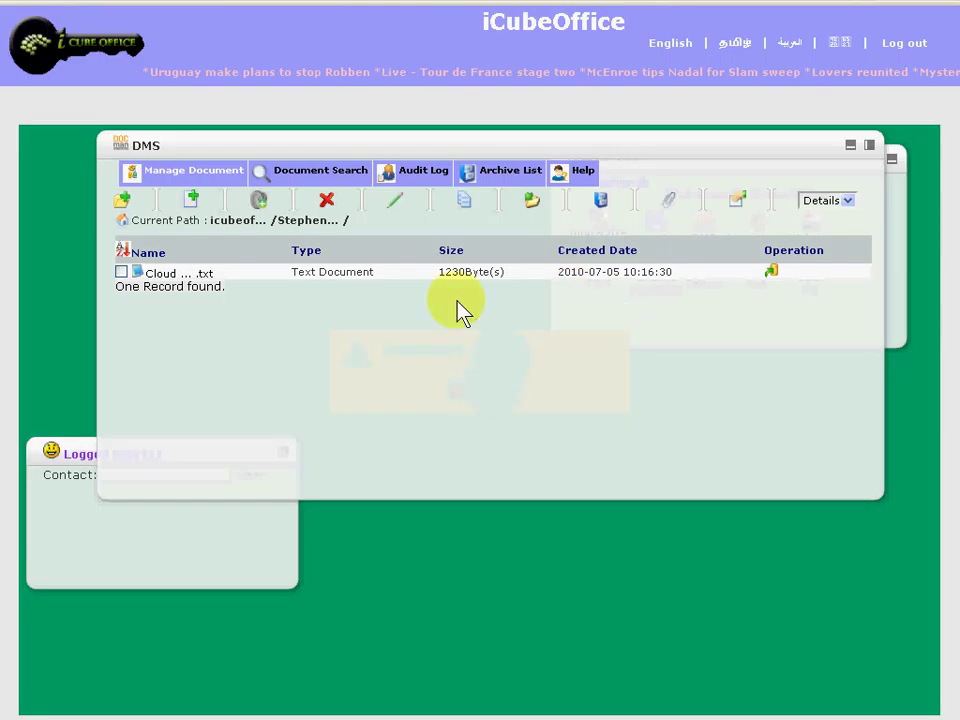
left_click(240, 222)
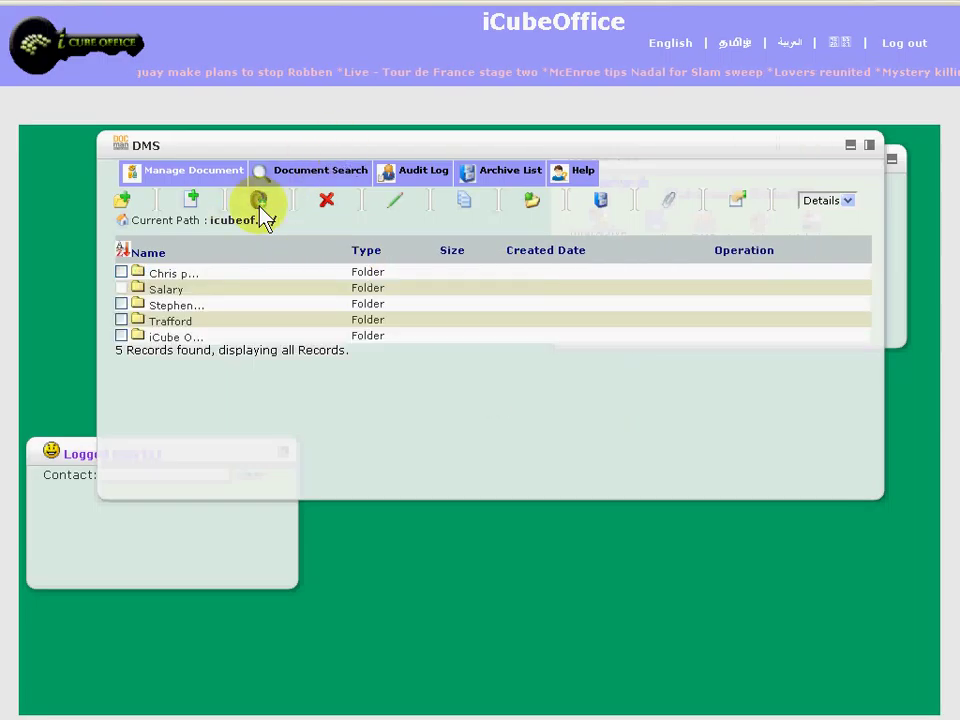
left_click(180, 305)
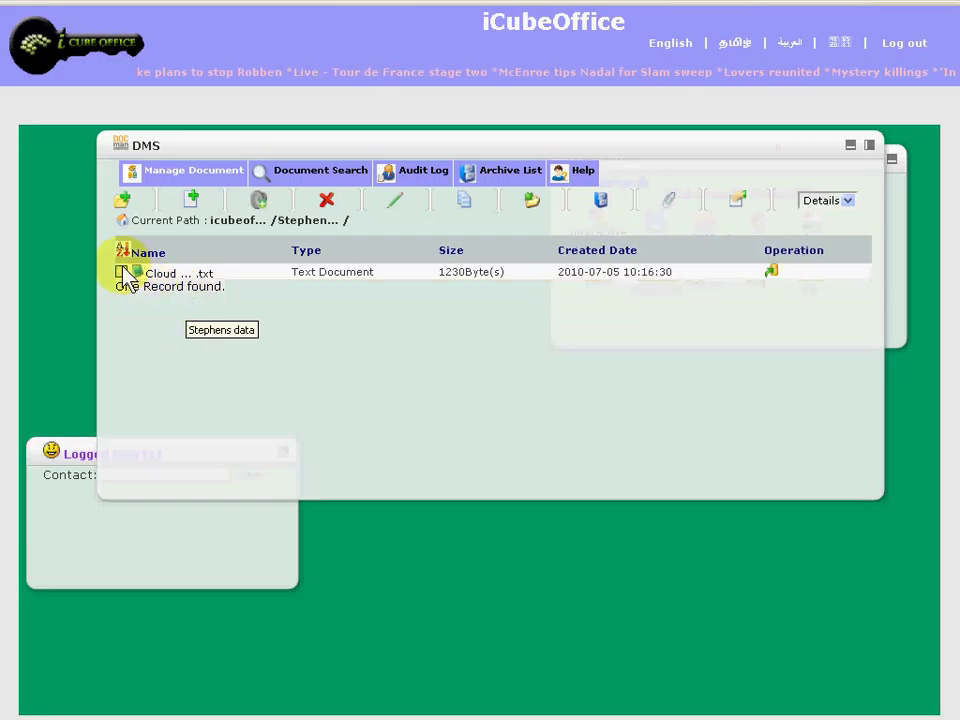
- Archive the Cloud Computing text file from the Stephens data folder, with Title1 set to "Cloud technology"
left_click(121, 272)
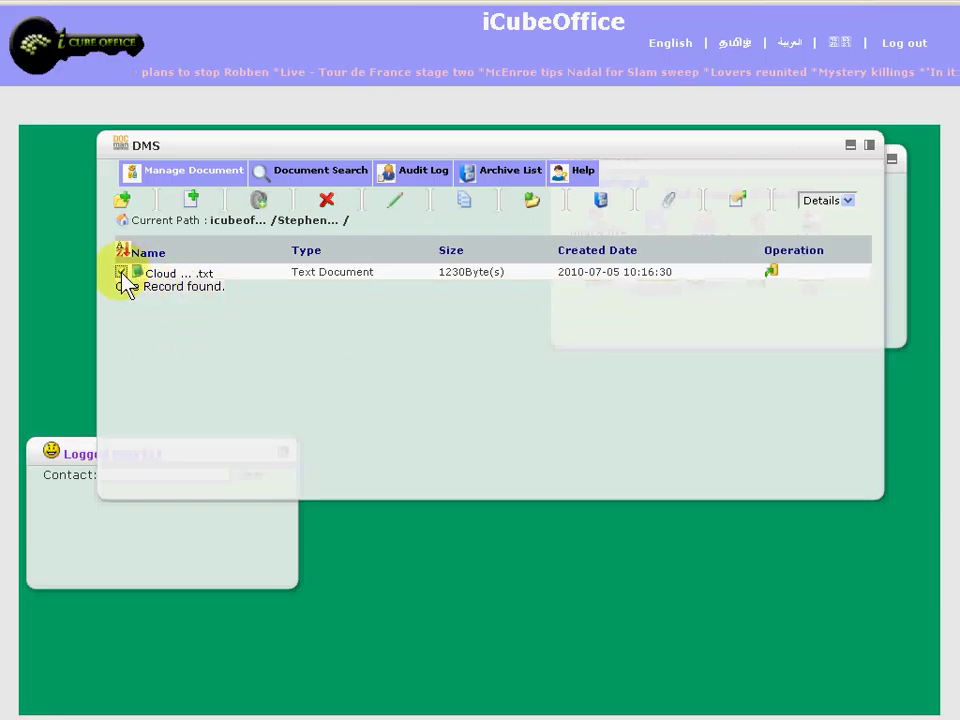
left_click(601, 200)
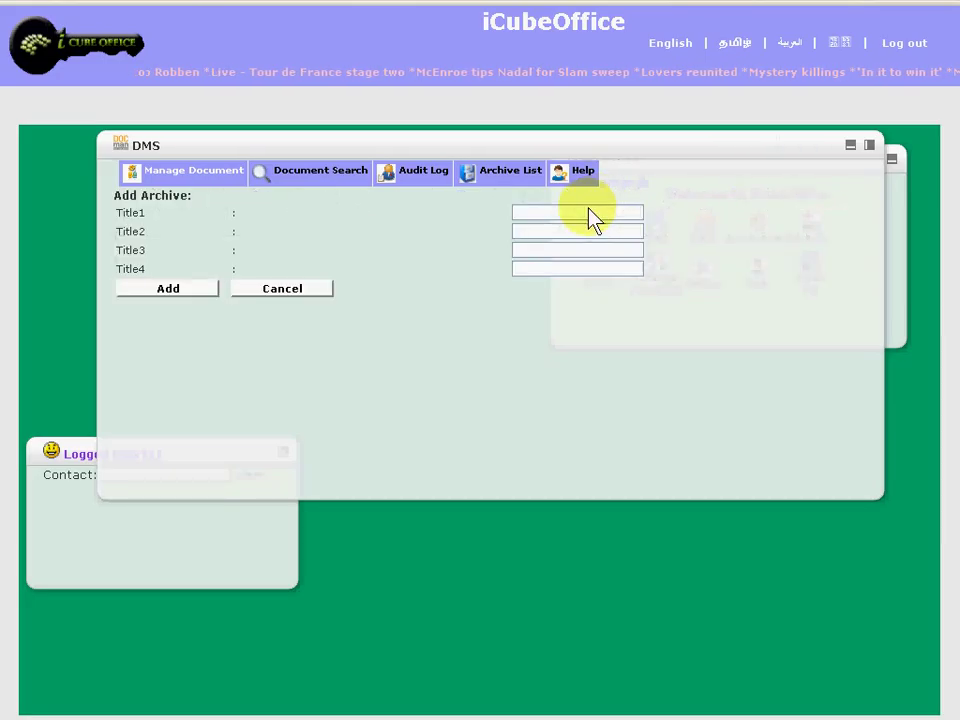
left_click(580, 212)
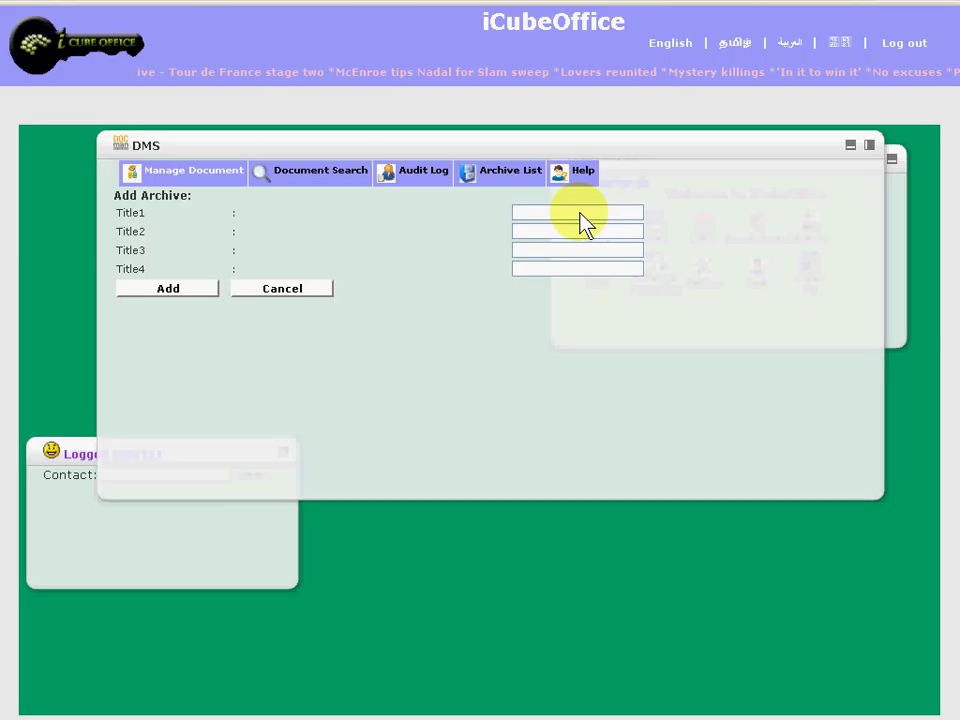
type("Cloud technology")
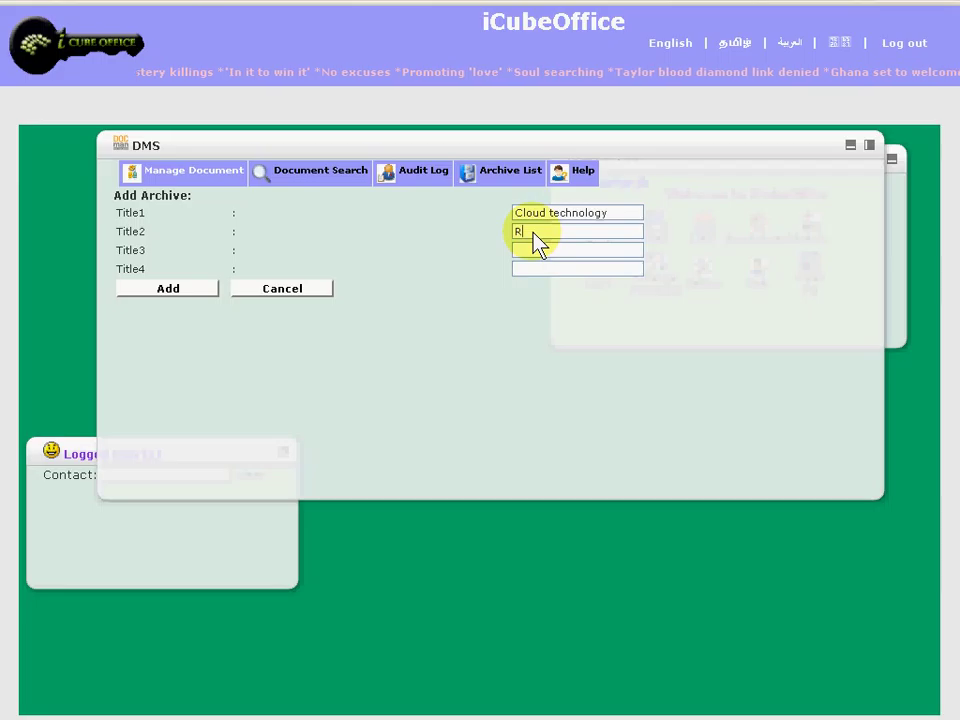
left_click(189, 294)
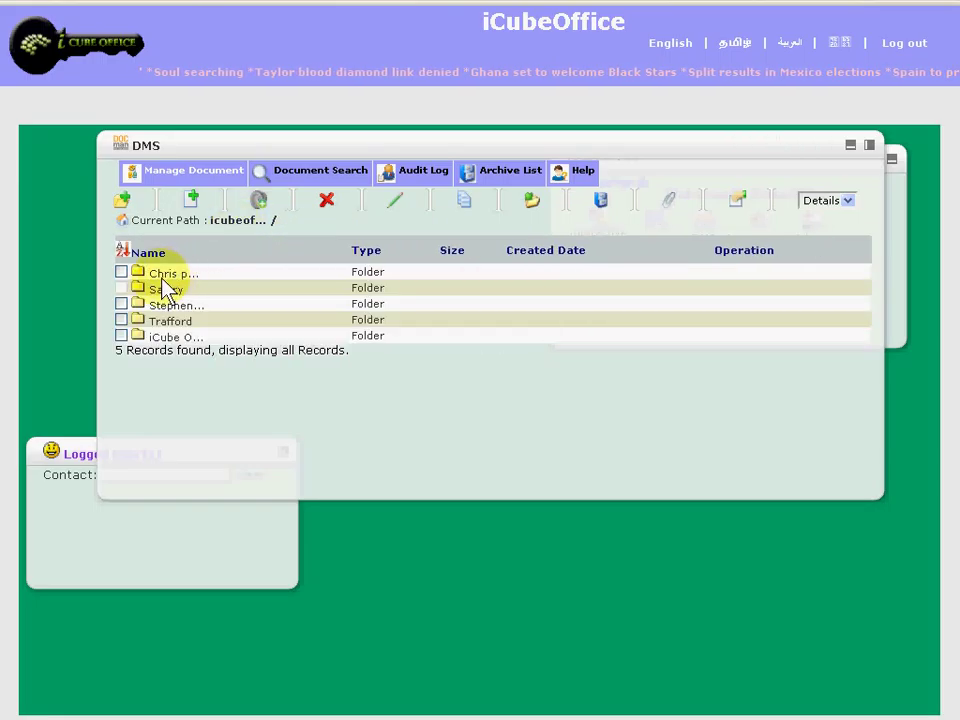
- Open the Trafford folder and add the selected Cloud Computing.txt and call uk.txt files to the link list
left_click(168, 279)
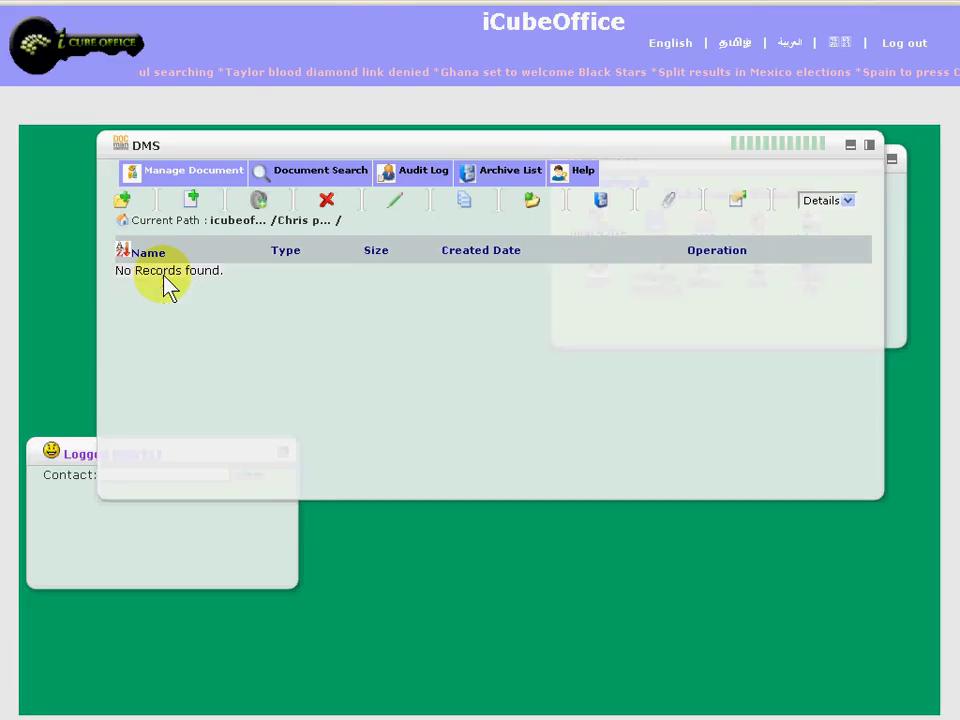
left_click(220, 222)
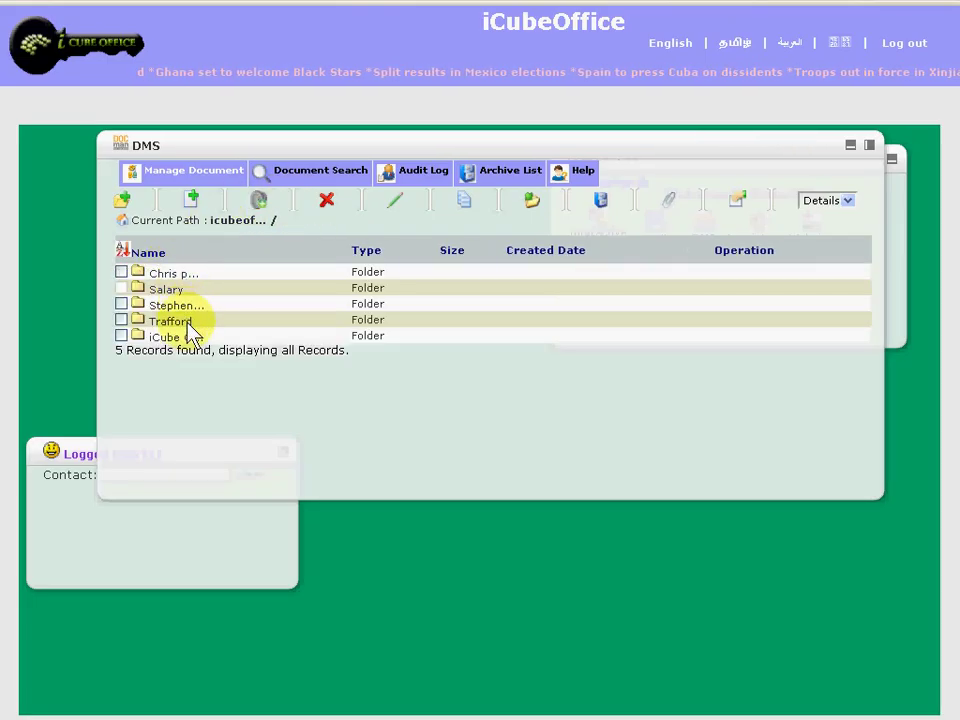
left_click(188, 327)
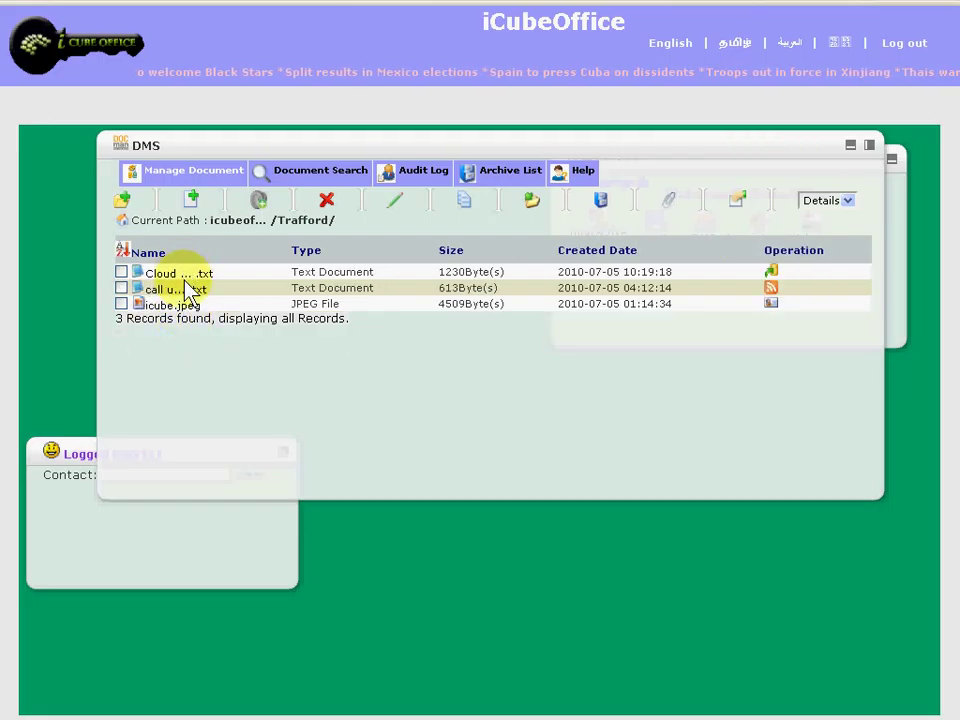
left_click(121, 272)
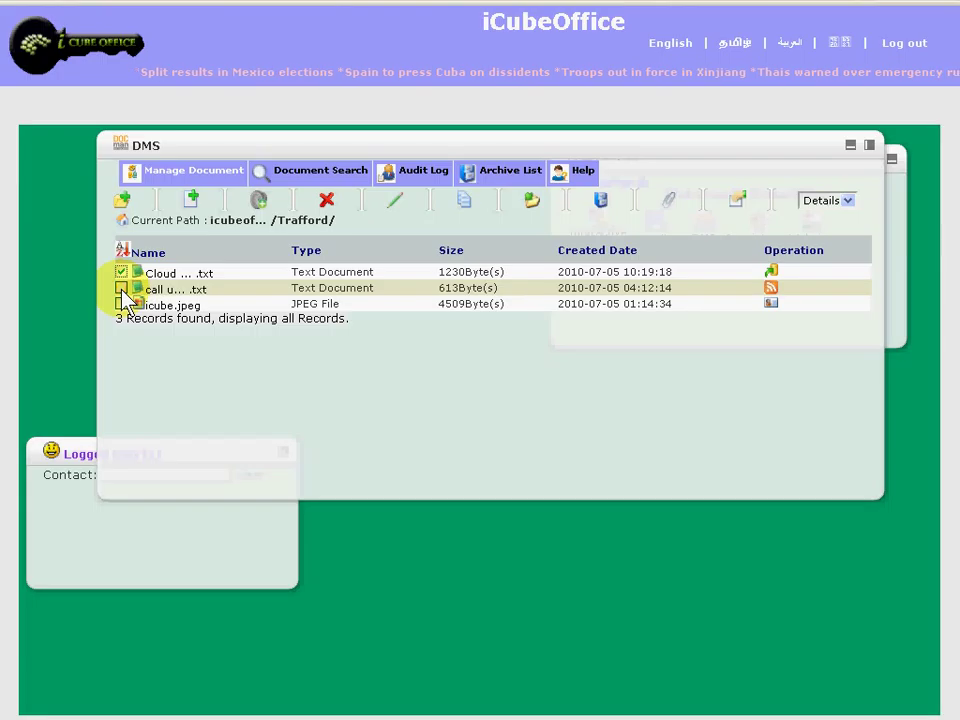
left_click(121, 288)
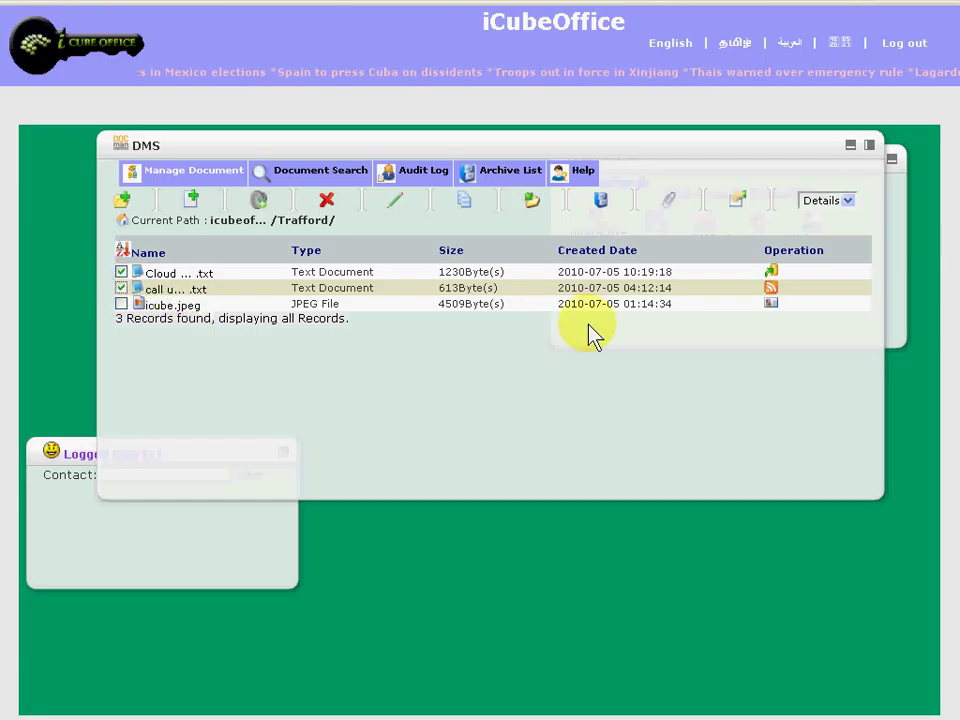
left_click(666, 206)
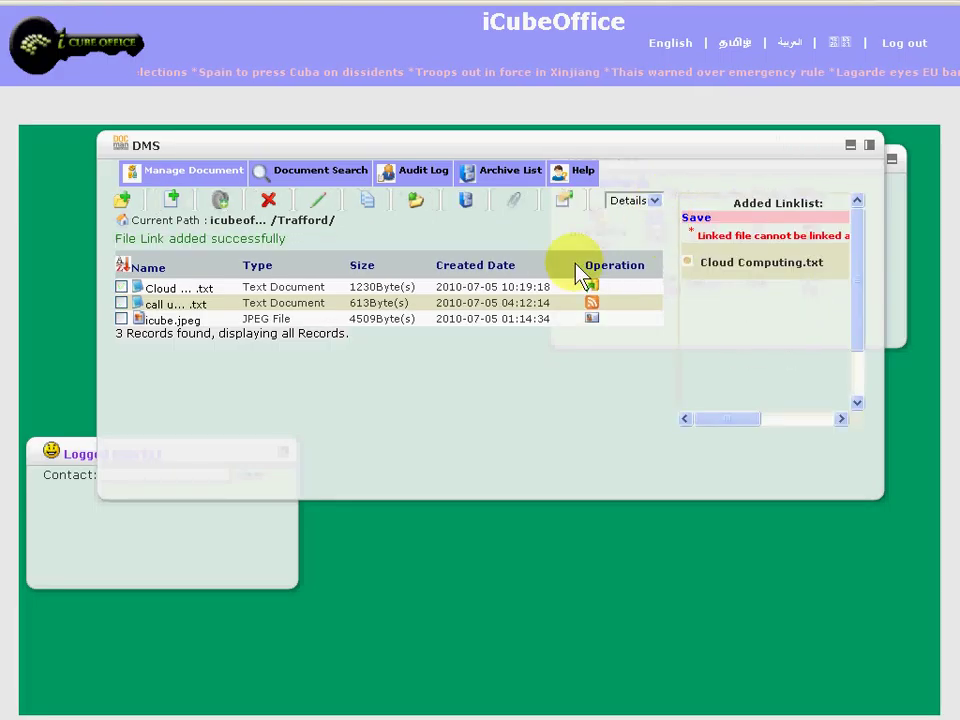
- Try again to add Cloud Computing.txt and call uk.txt to the link list, and reopen the Trafford folder
left_click(121, 288)
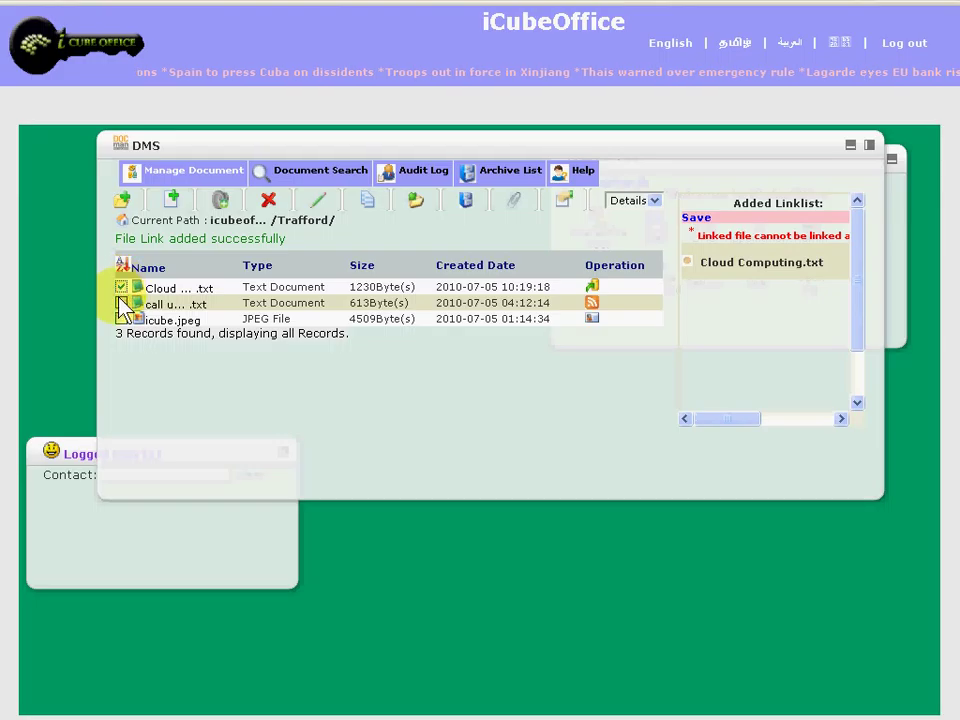
left_click(121, 303)
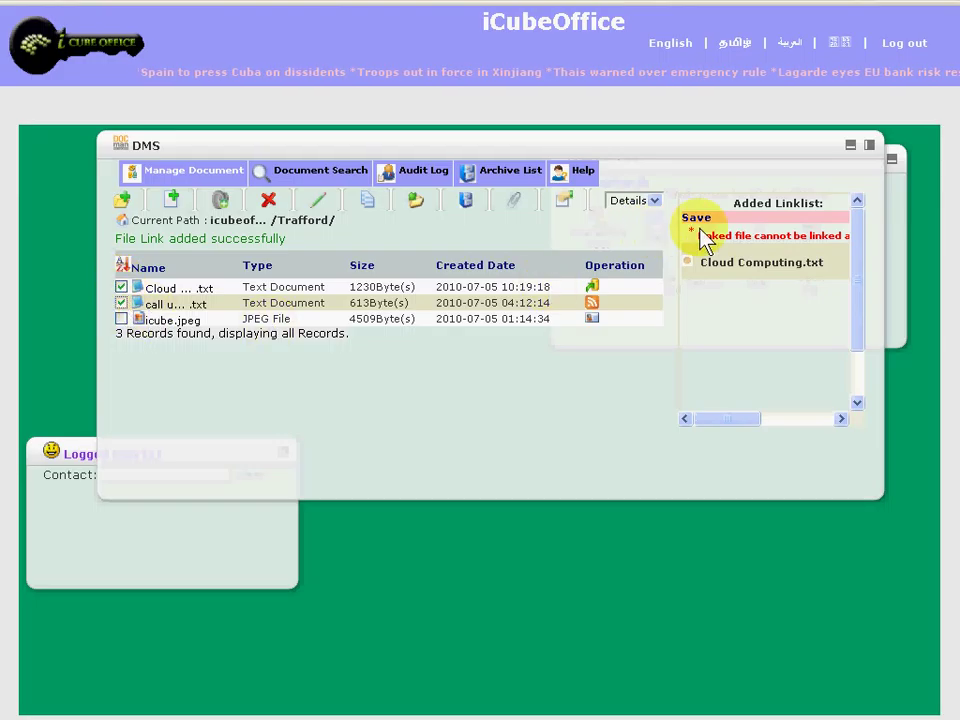
left_click(515, 204)
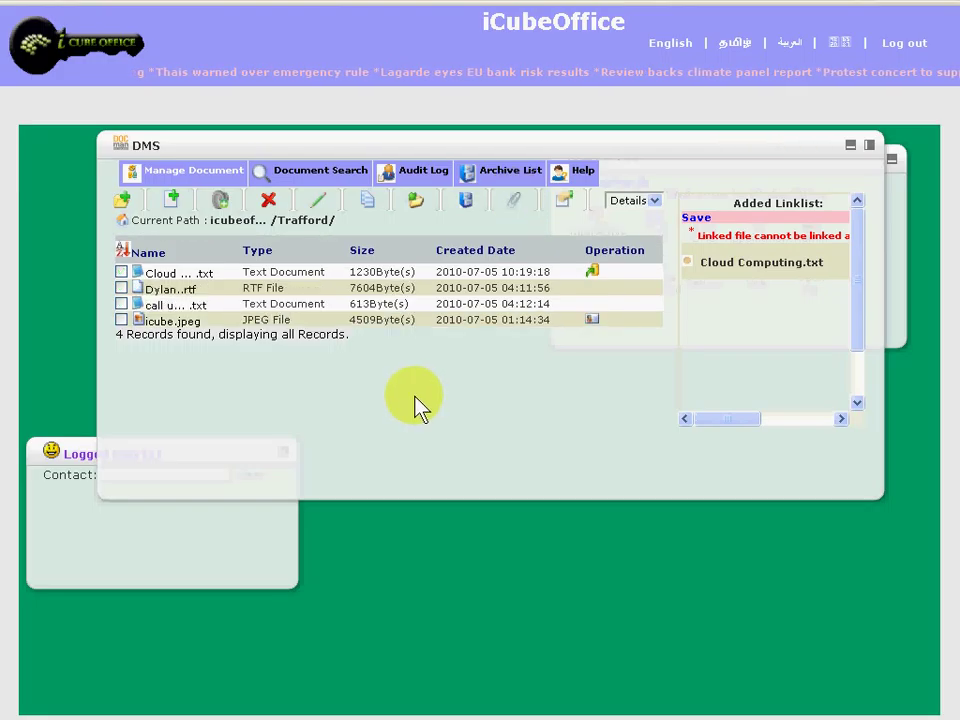
left_click(249, 224)
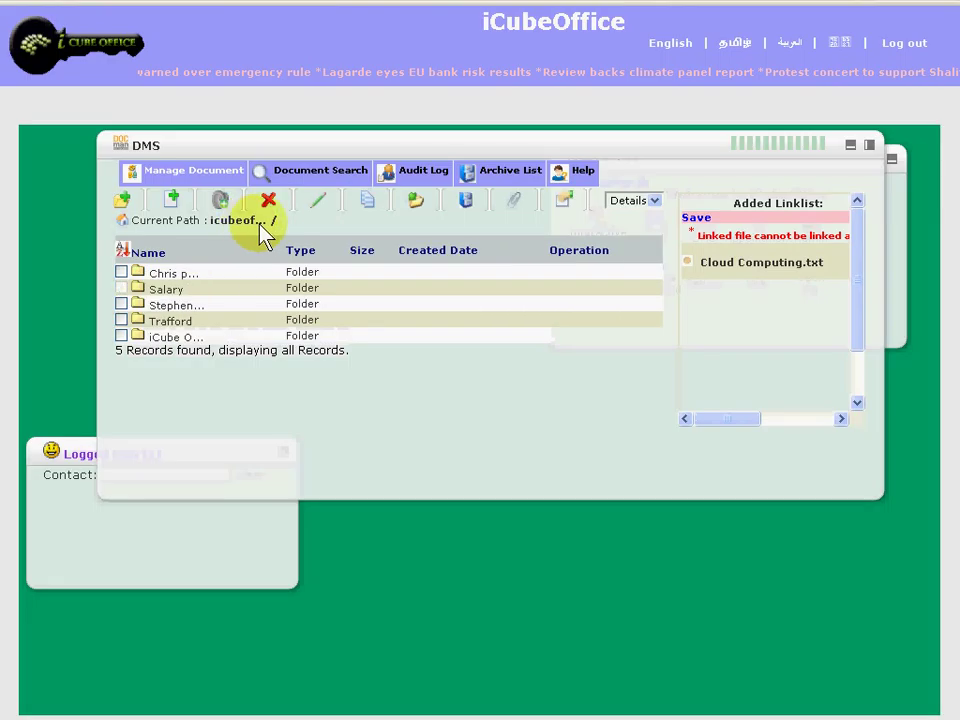
left_click(170, 321)
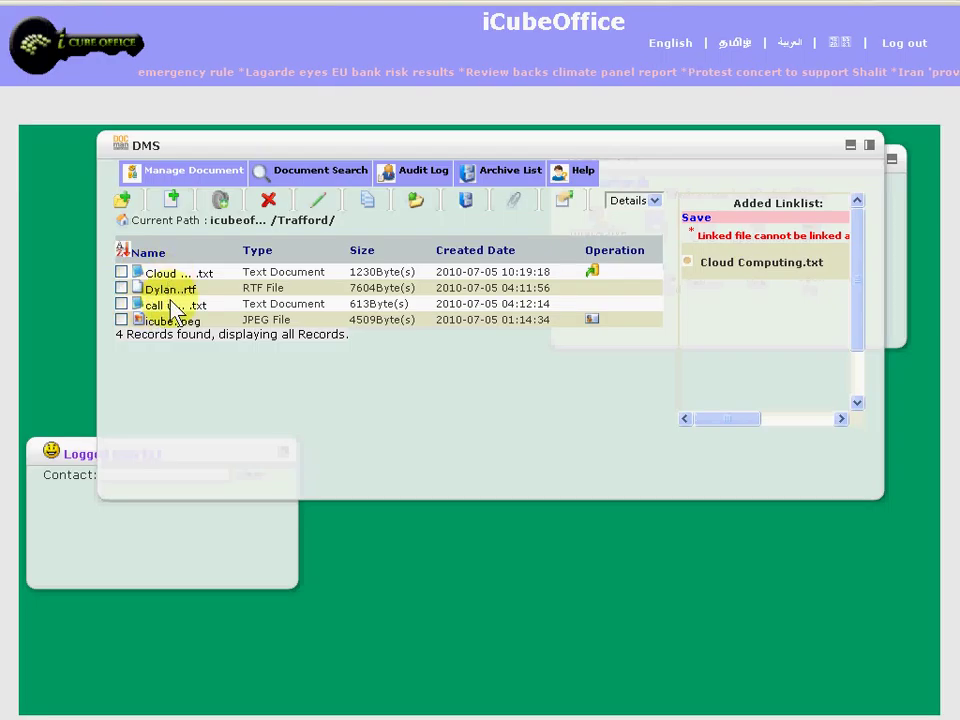
- Link call uk.txt with Cloud Computing.txt in the Trafford folder and save the link list
left_click(121, 272)
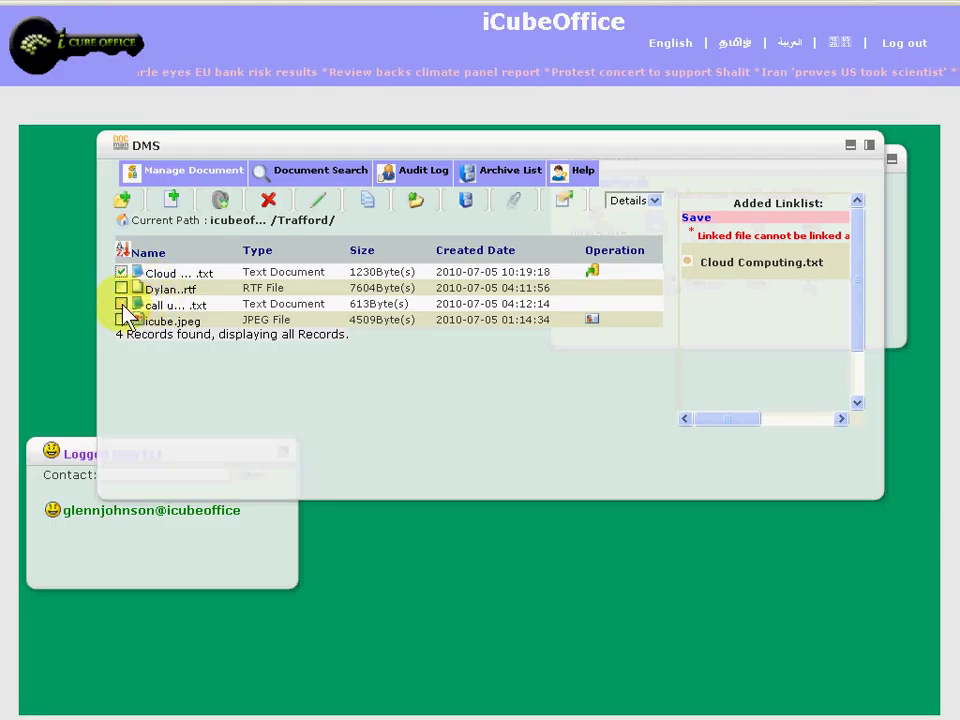
left_click(121, 304)
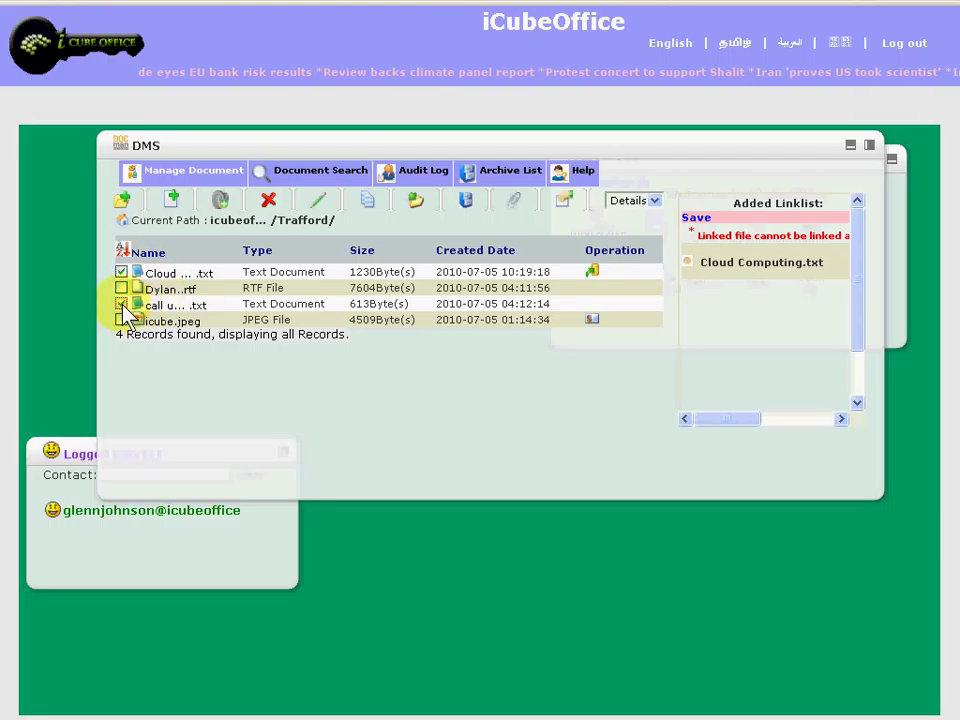
left_click(516, 208)
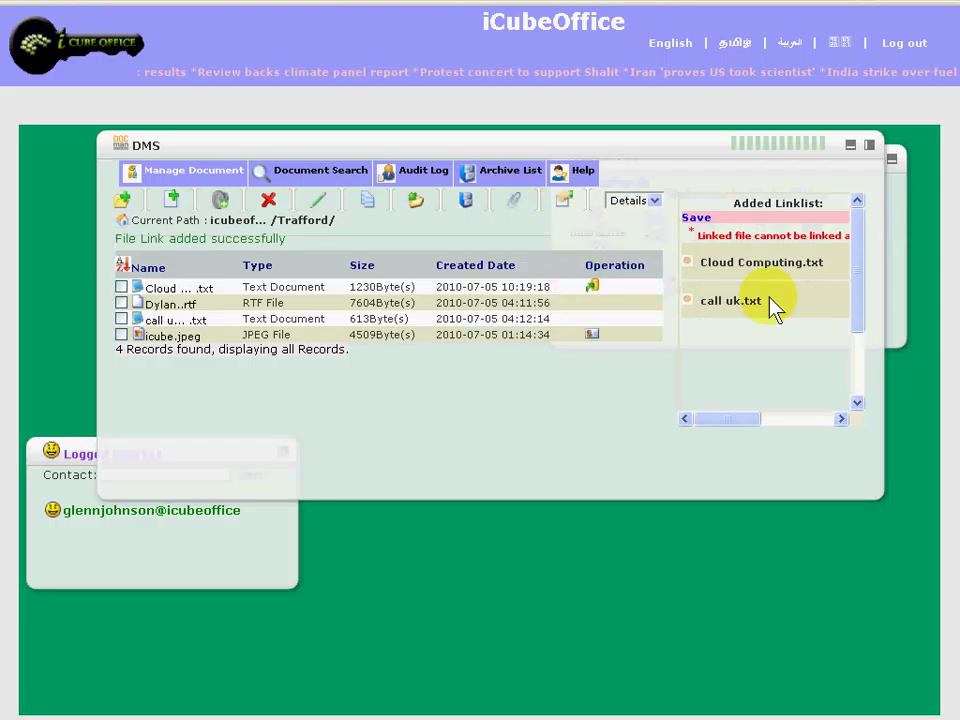
left_click(698, 218)
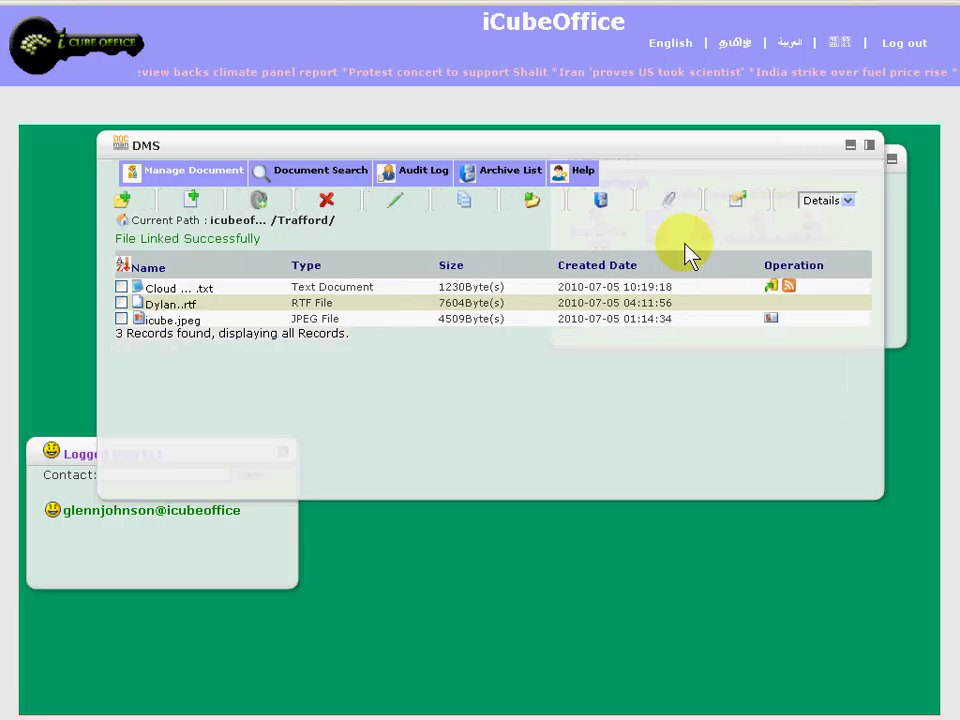
- View the documents linked to Cloud Computing.txt, check the linked-file list, and close the link window
left_click(789, 288)
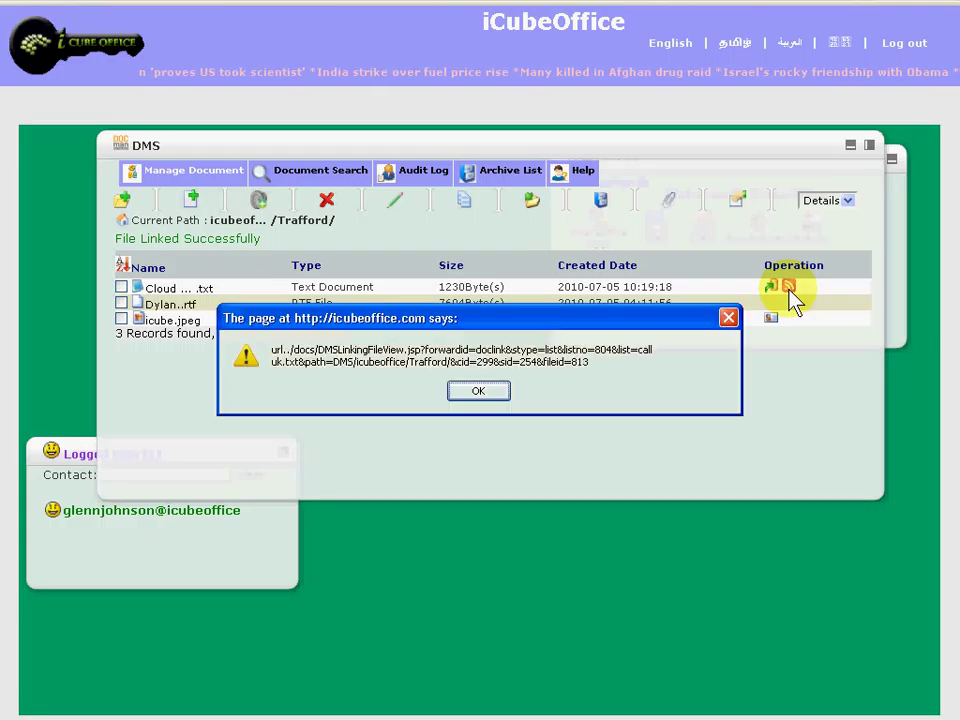
left_click(479, 391)
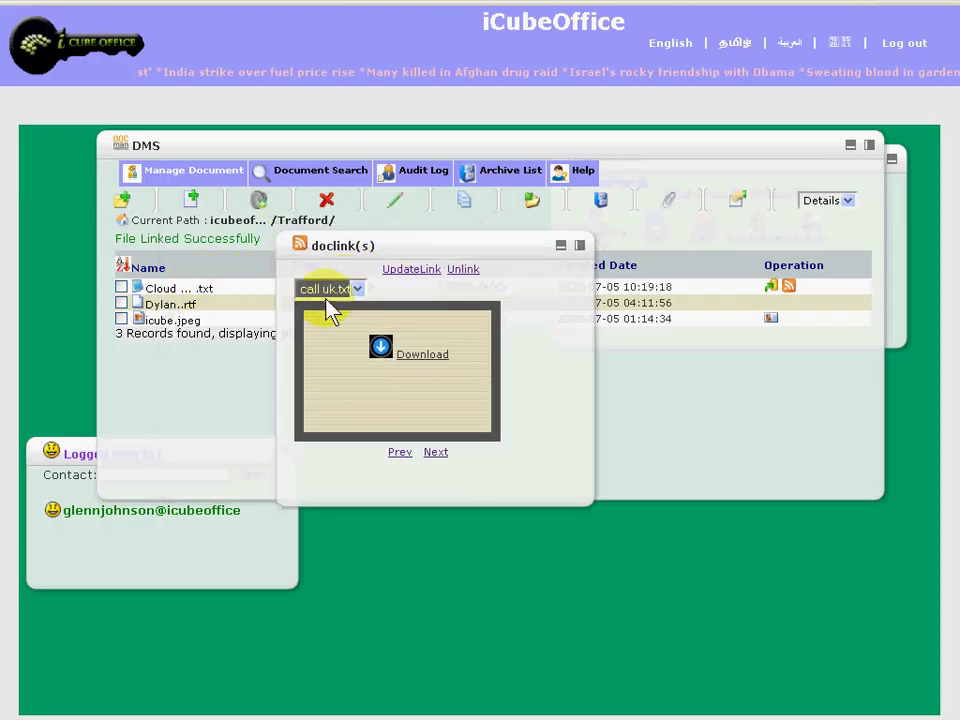
left_click(357, 290)
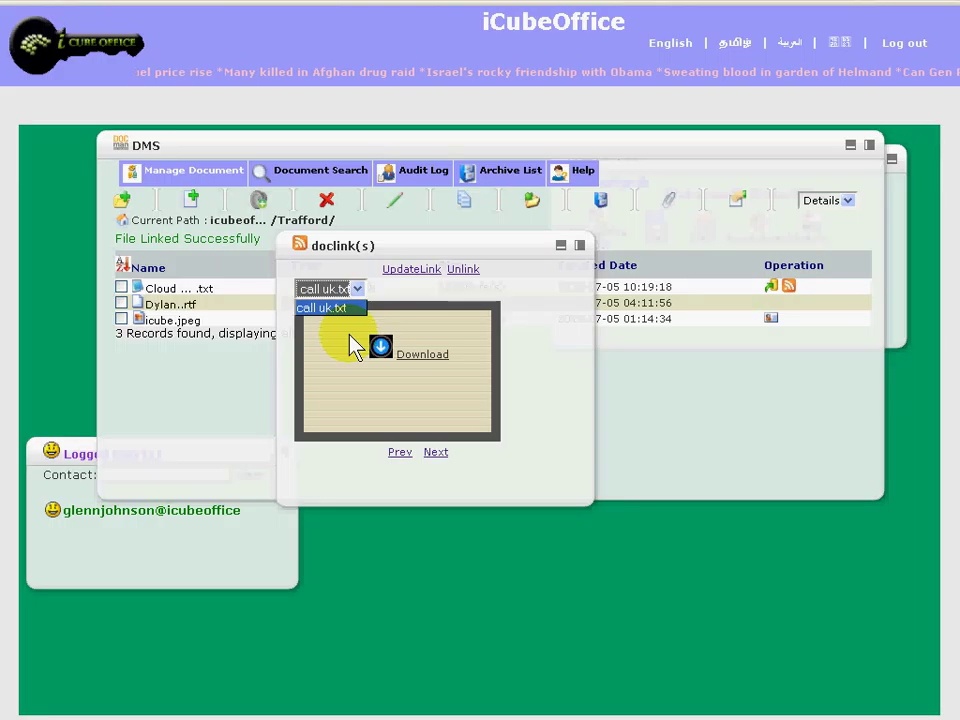
left_click(382, 300)
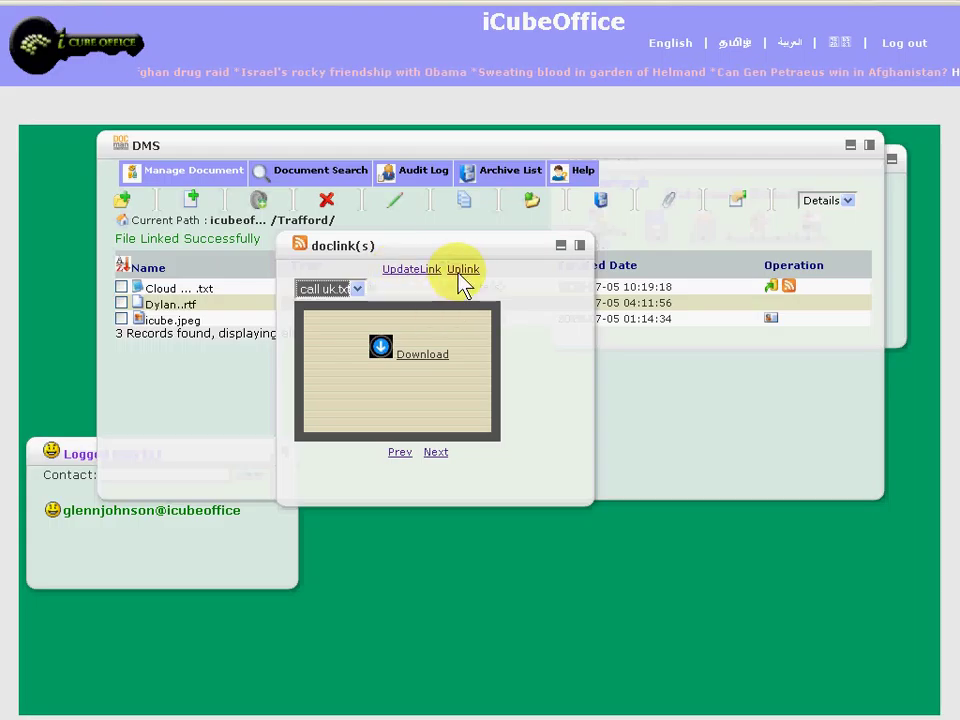
left_click(580, 246)
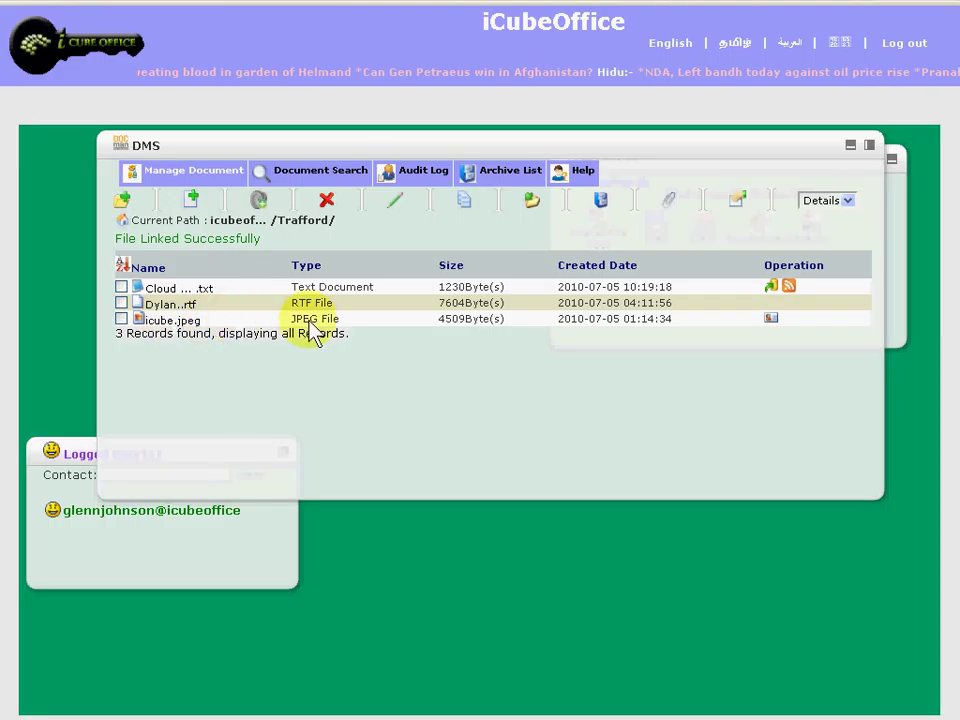
- Open icube.jpeg in the annotation window and create a text annotation reading "iCube Office logo"
left_click(771, 318)
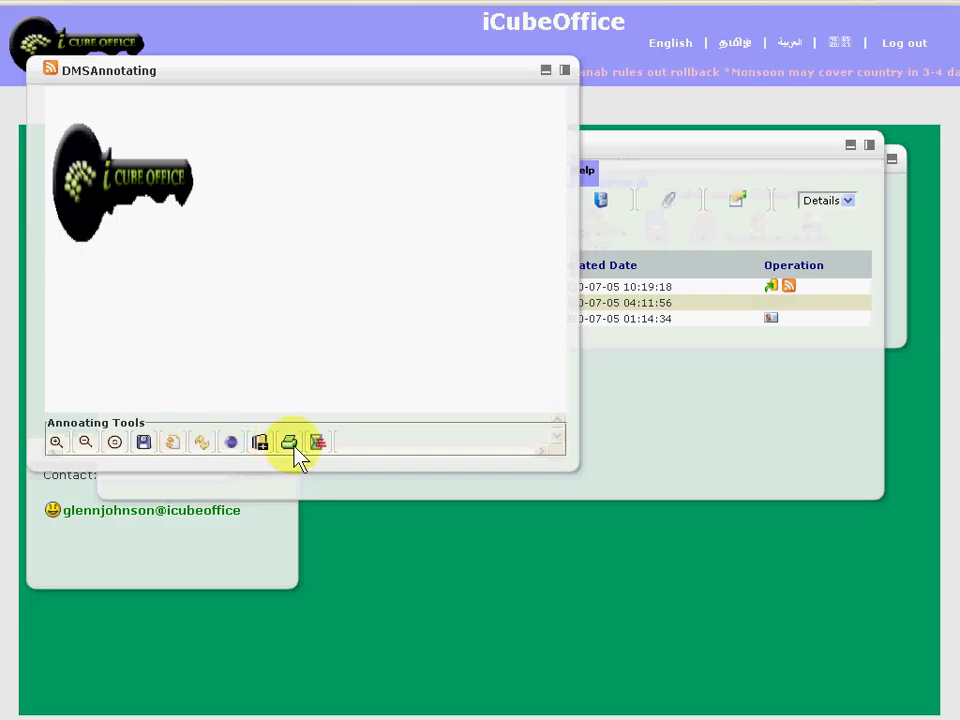
left_click(262, 443)
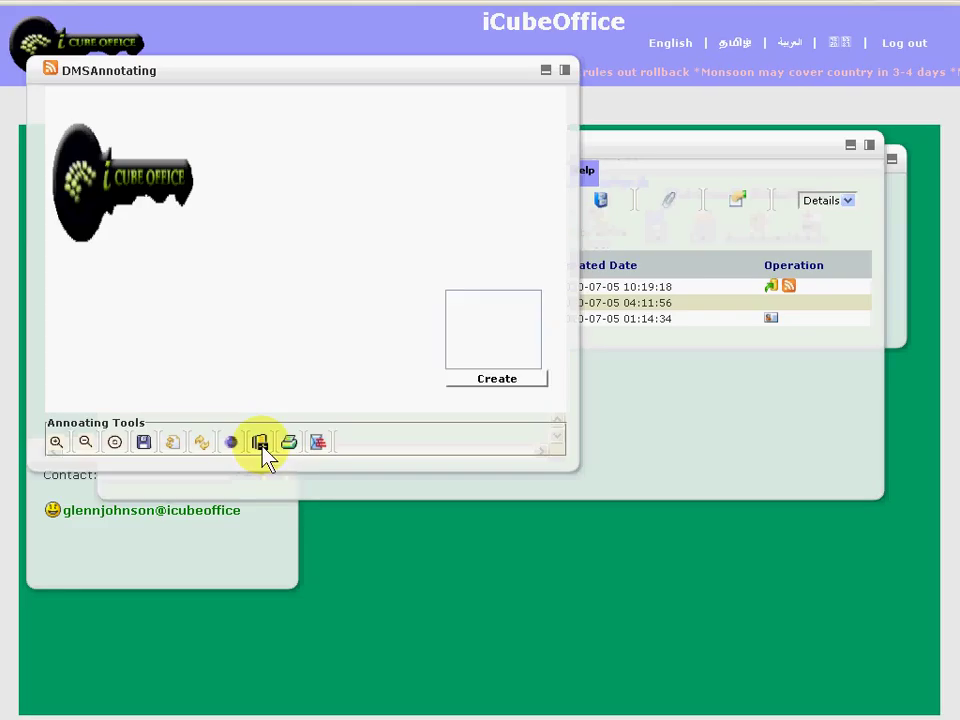
type("iC")
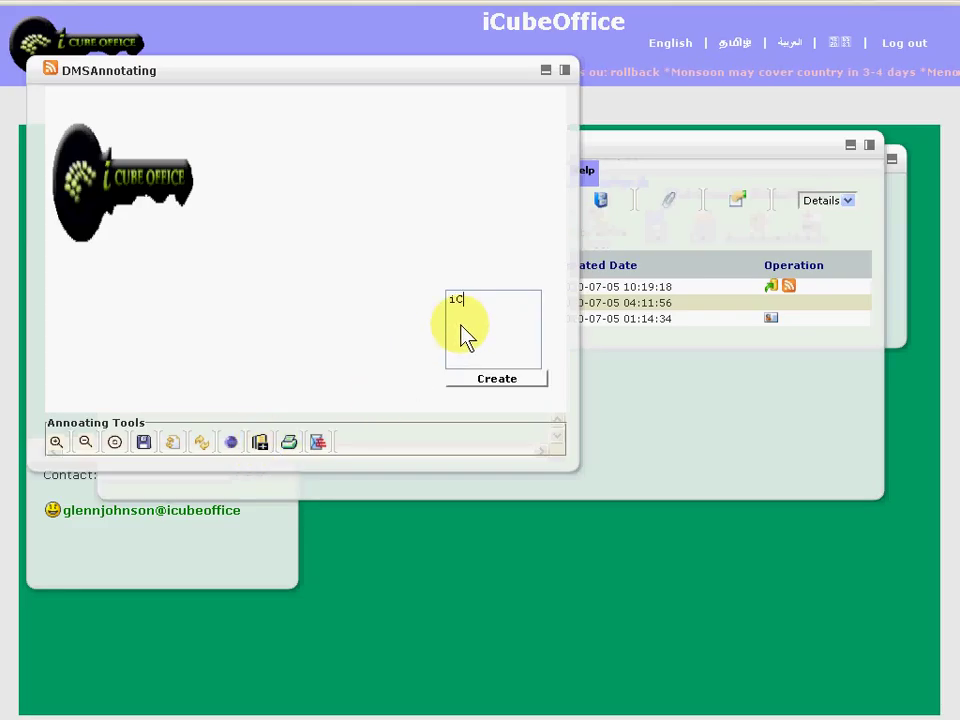
type("ube Office logo")
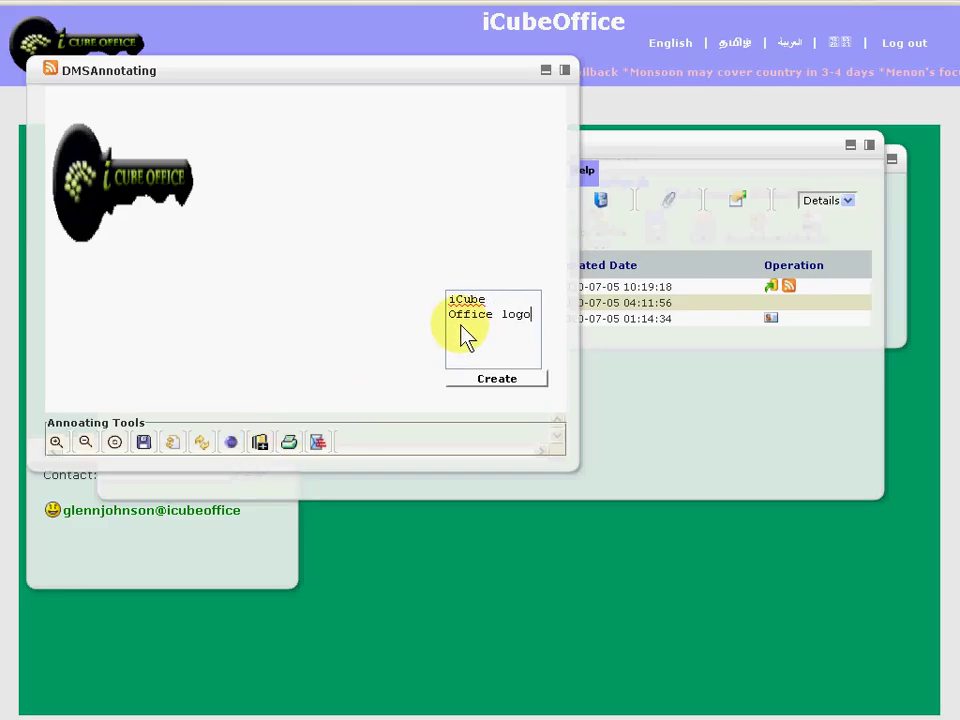
left_click(512, 384)
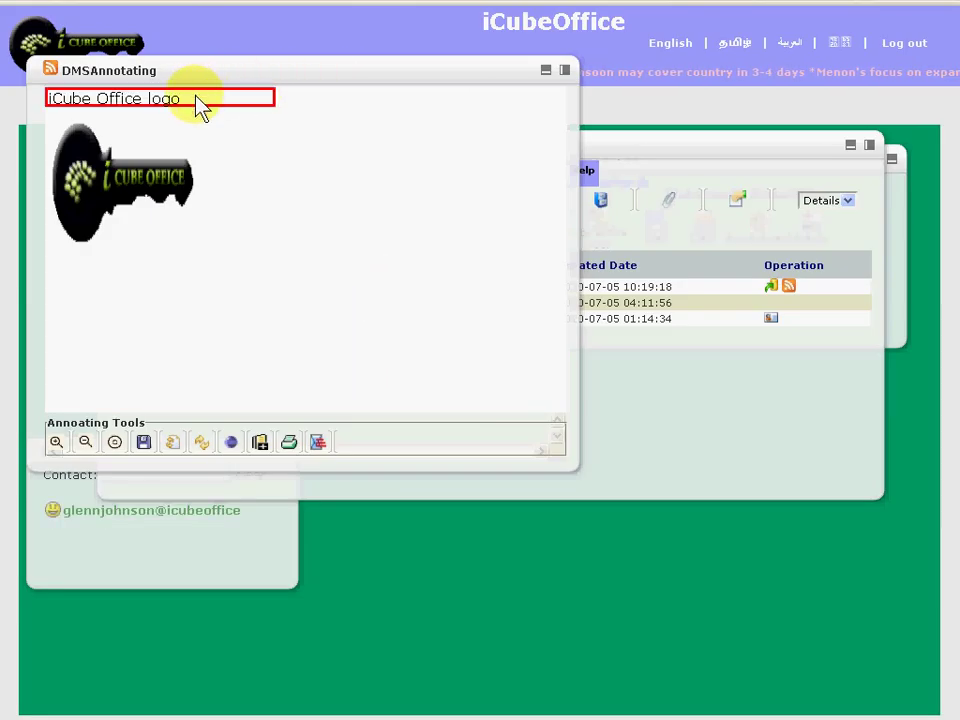
- Save the annotation on icube.jpeg, then close and reopen the image to check the saved note
left_click_drag(203, 193, 203, 290)
left_click(248, 235)
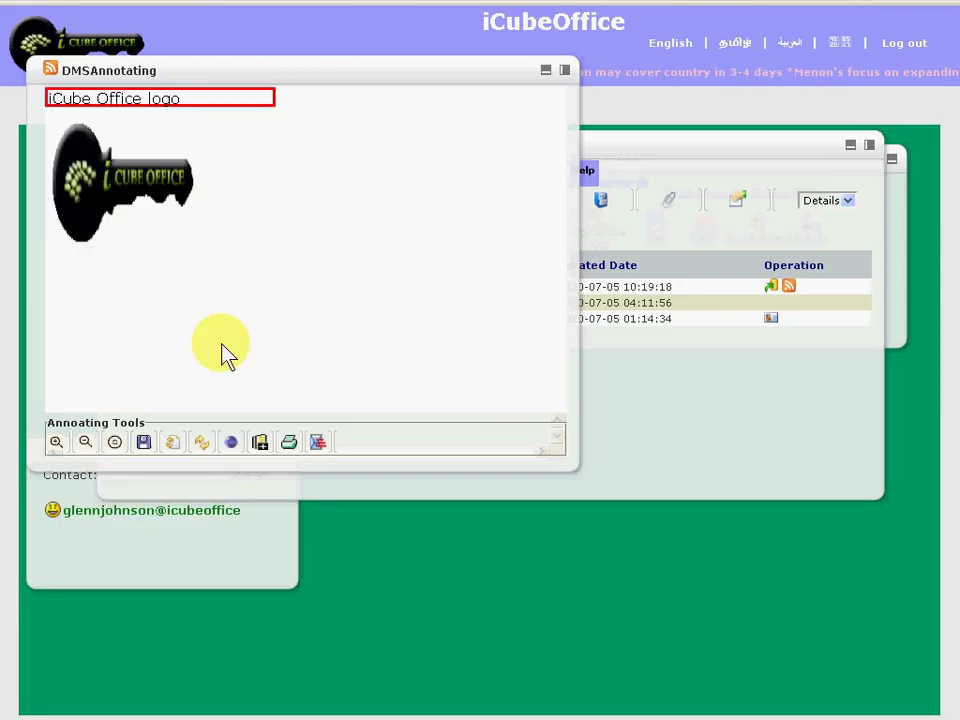
left_click(148, 450)
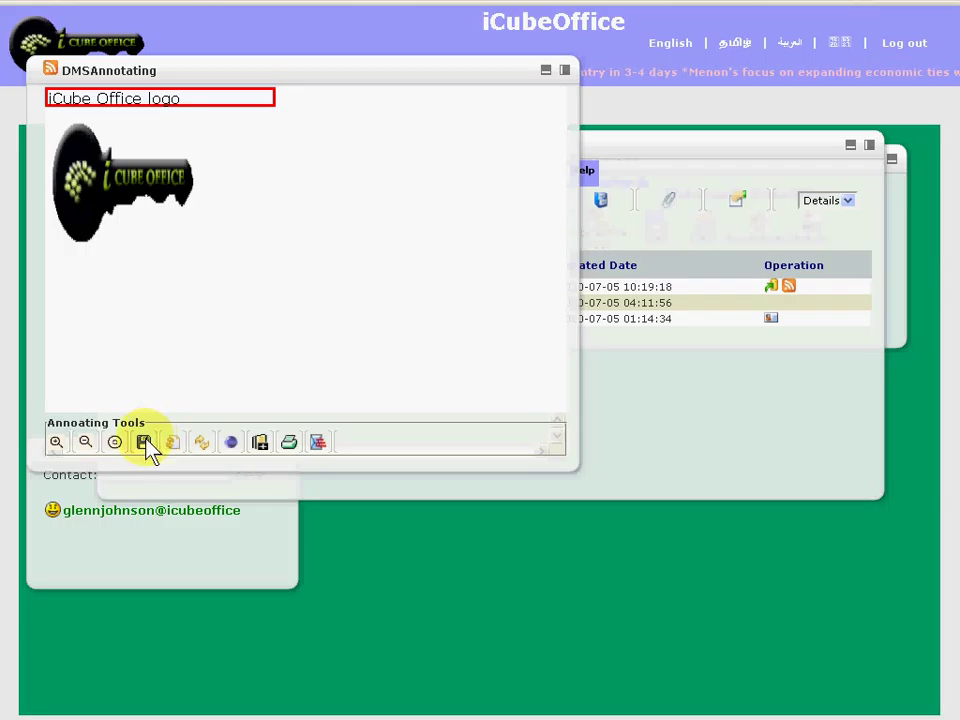
left_click(566, 70)
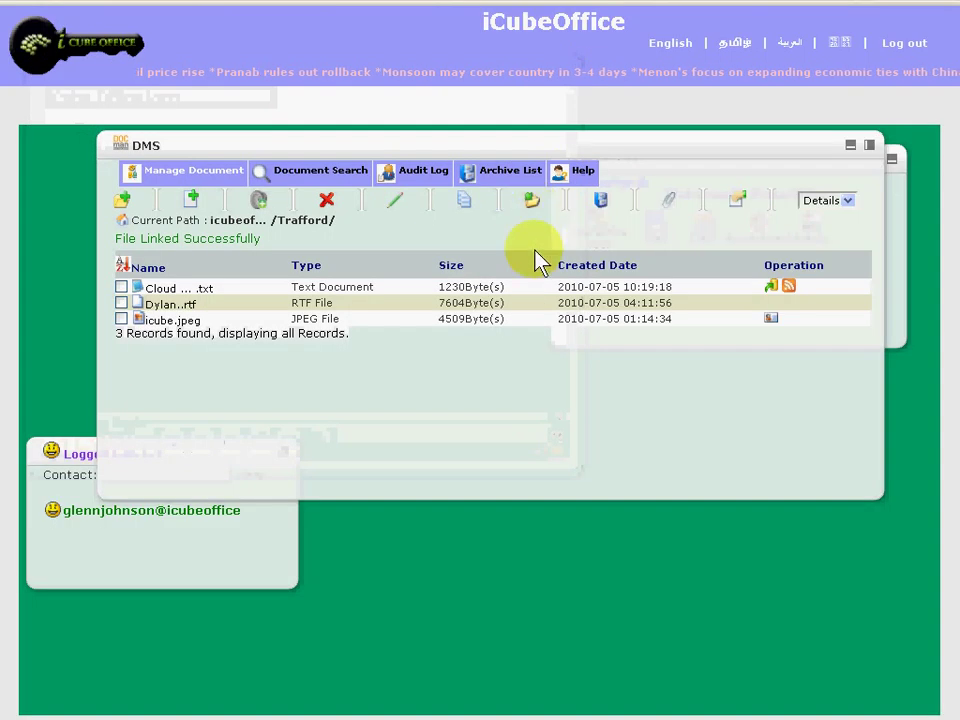
left_click(771, 318)
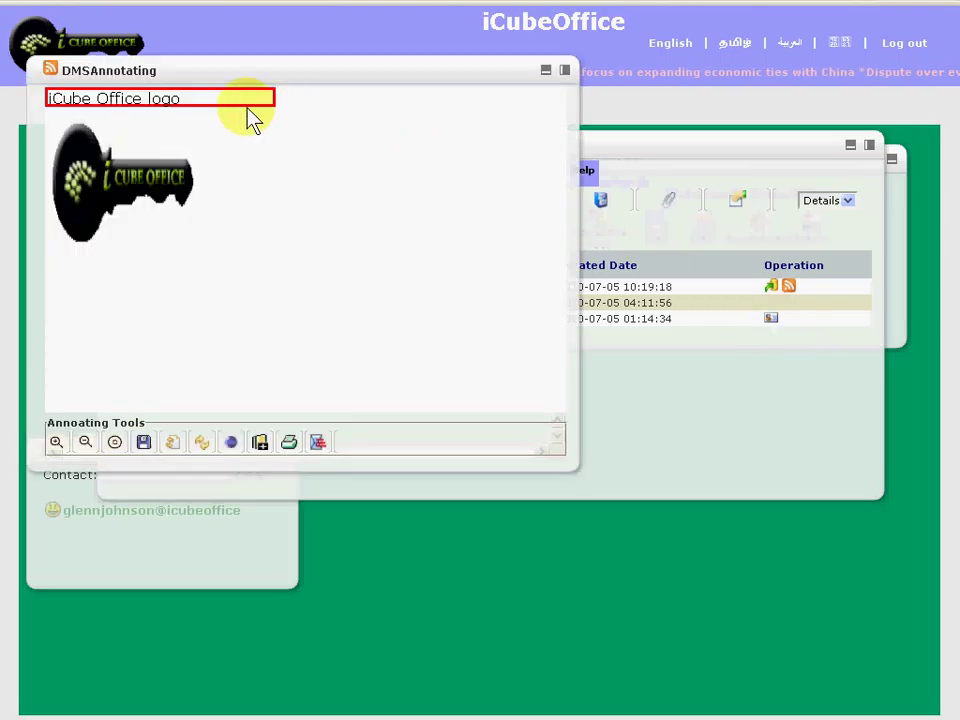
left_click(565, 71)
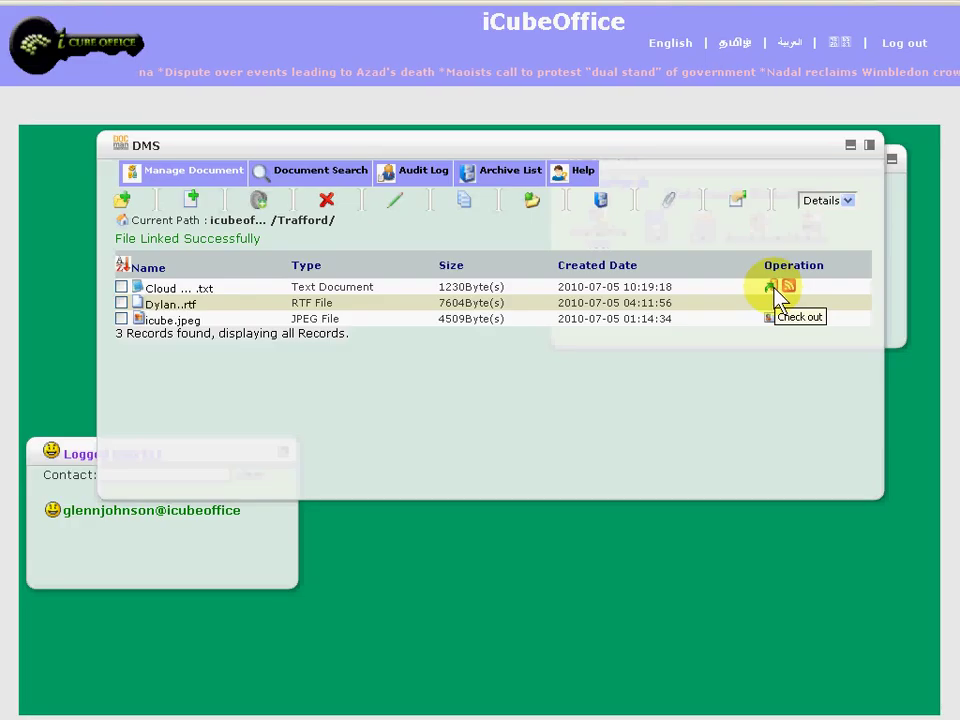
- Check out Cloud Computing.txt from the Trafford folder and open it in Notepad, with the Downloads window minimized
left_click(774, 289)
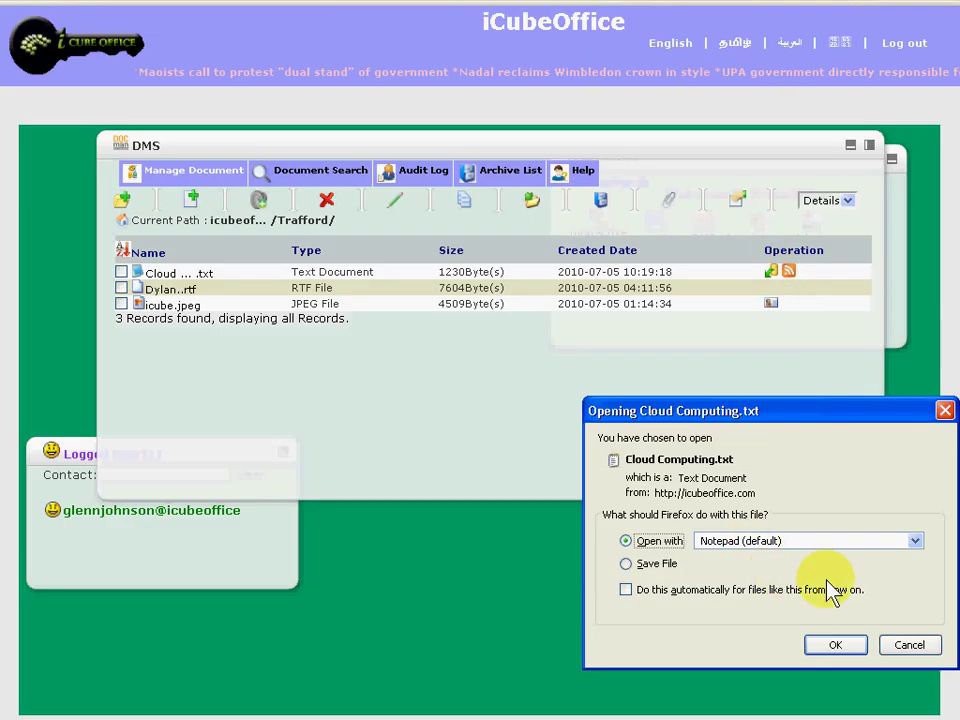
left_click(855, 643)
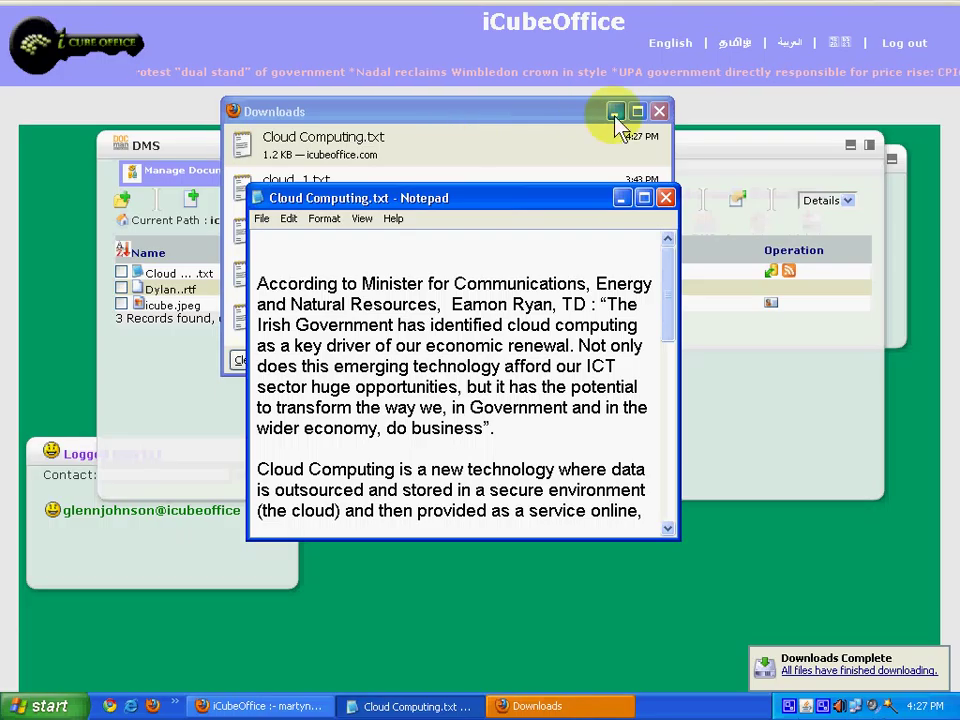
left_click(616, 110)
- Add the line "The appointment is changed to 3:00" below the 2:00 appointment line at the end of Cloud Computing.txt
left_click_drag(664, 257, 643, 456)
left_click(624, 414)
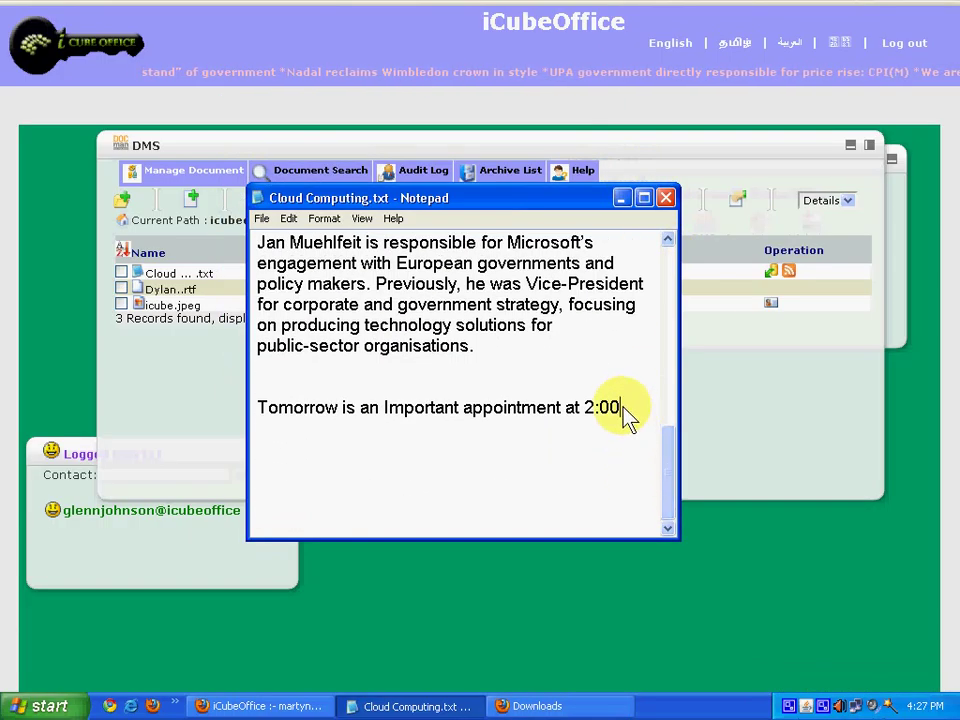
key("Return")
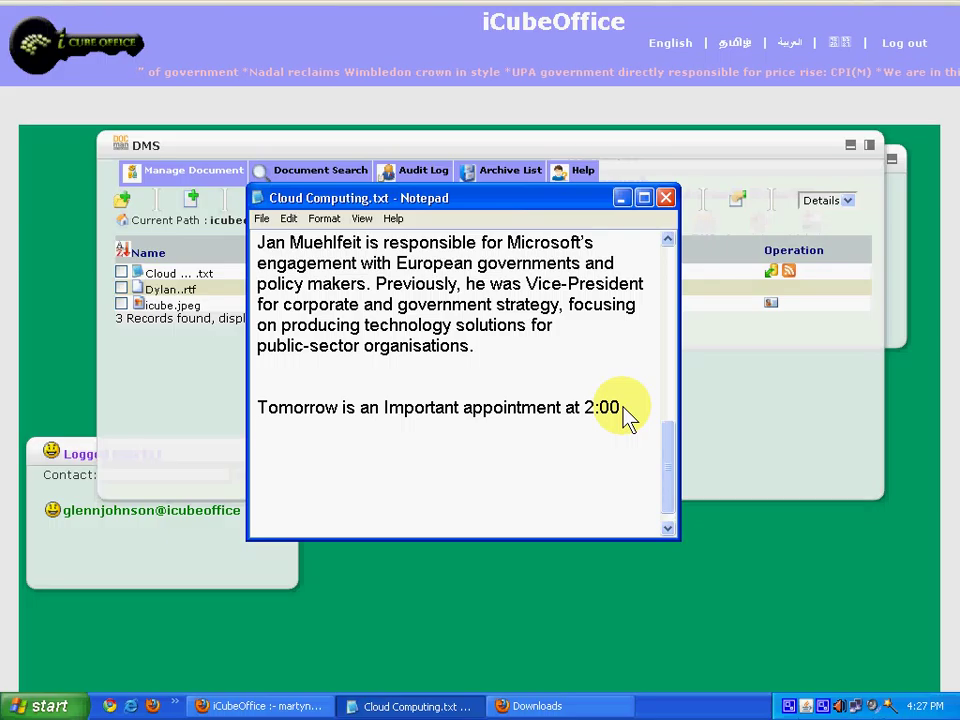
type("The appoi")
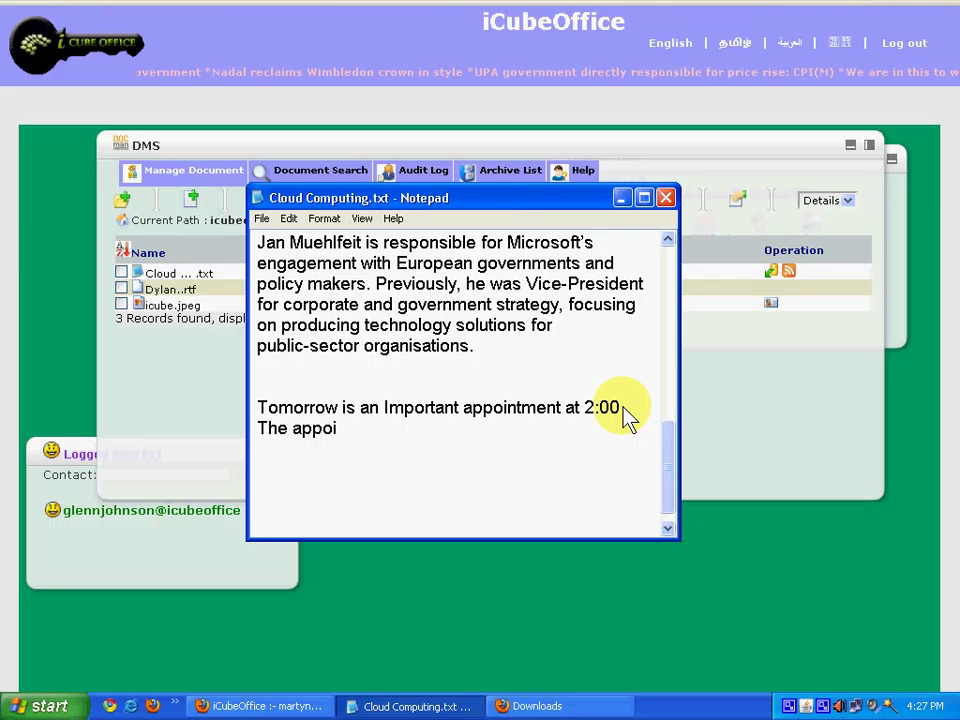
type("ntment is changed to ")
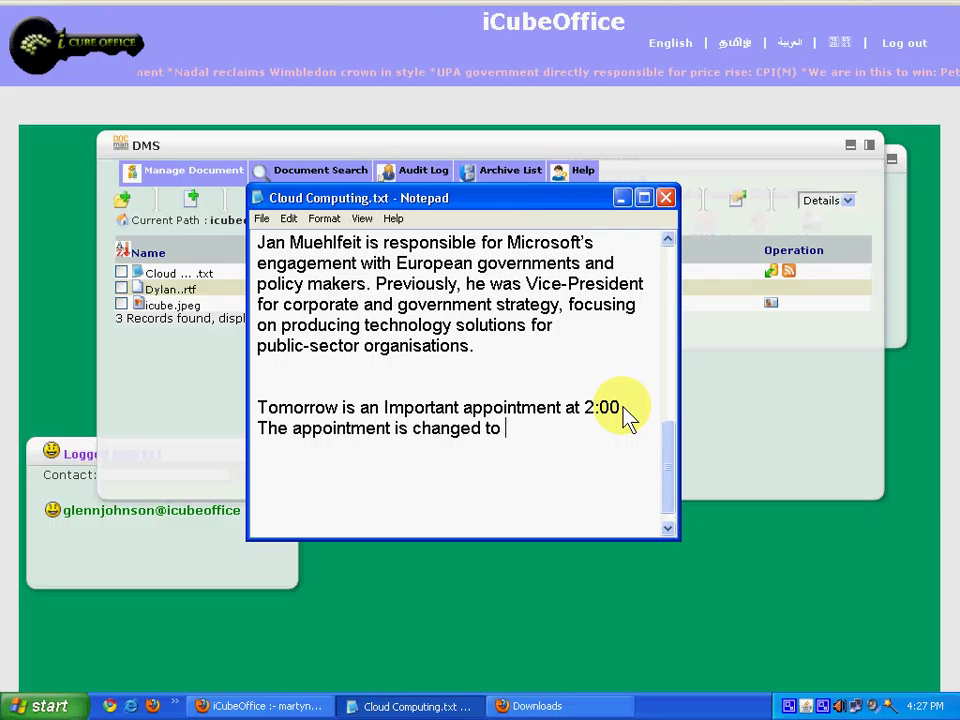
type("3:00")
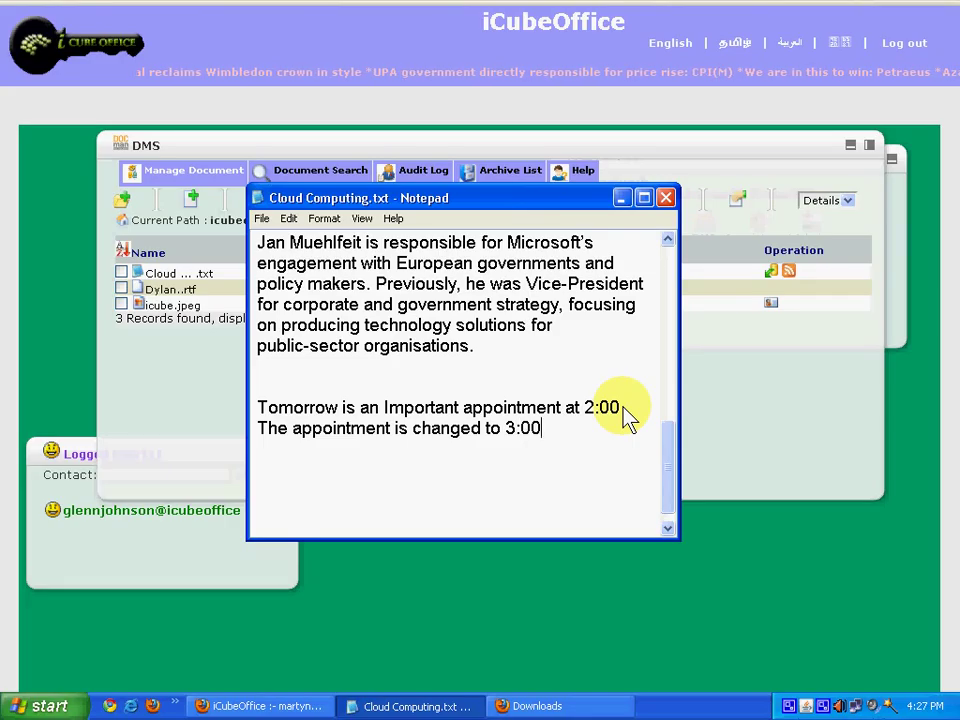
- Save the edited text to the Desktop as Cloud Computing.txt and close Notepad
key("ctrl+s")
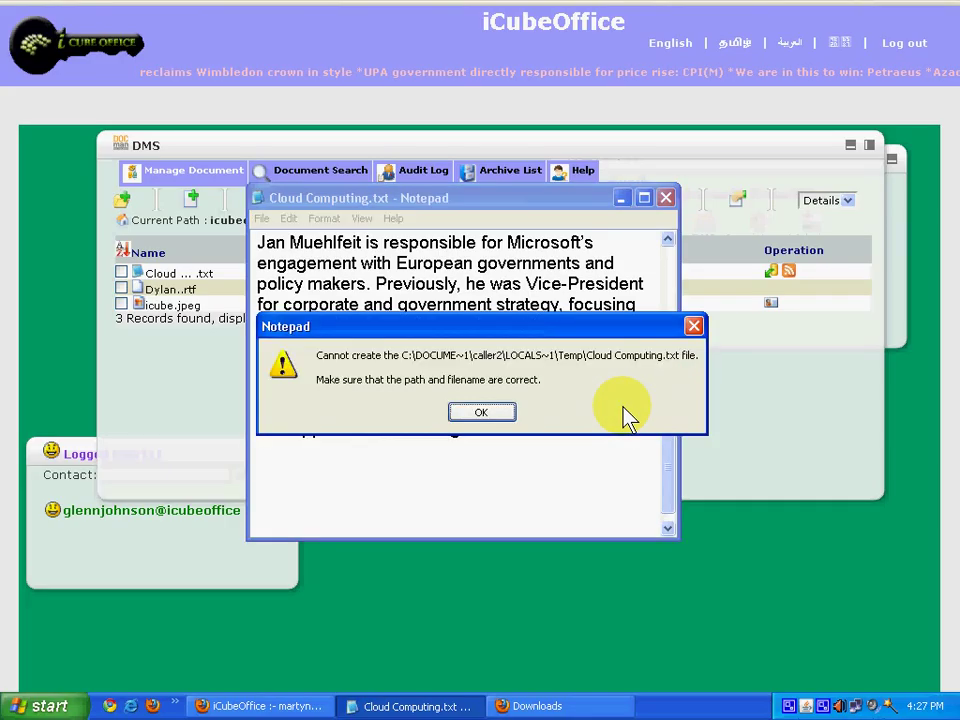
left_click(487, 408)
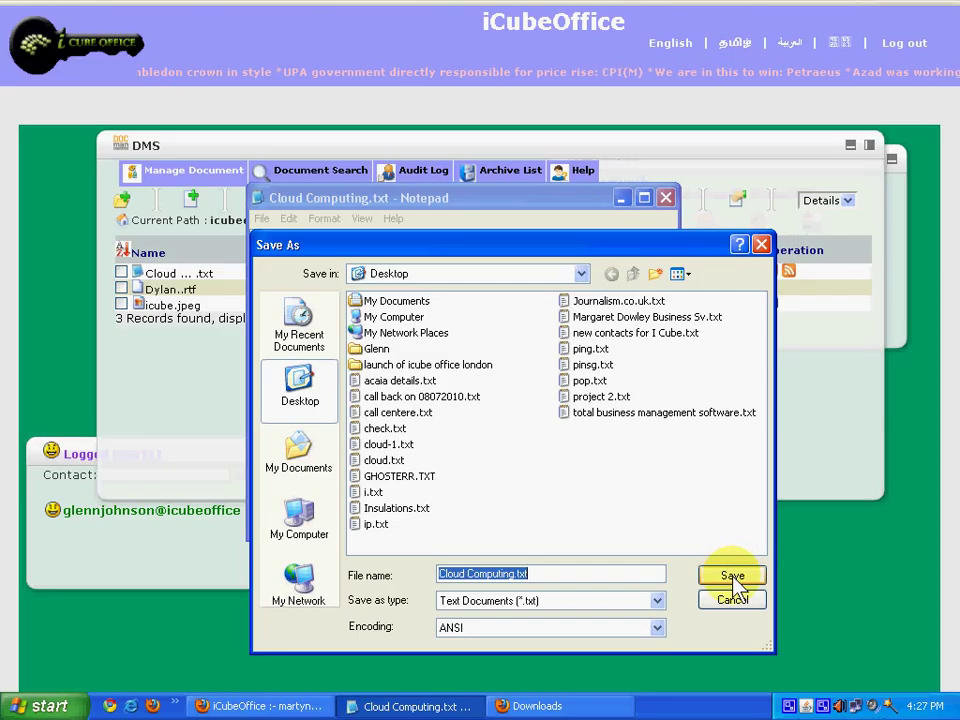
left_click(733, 577)
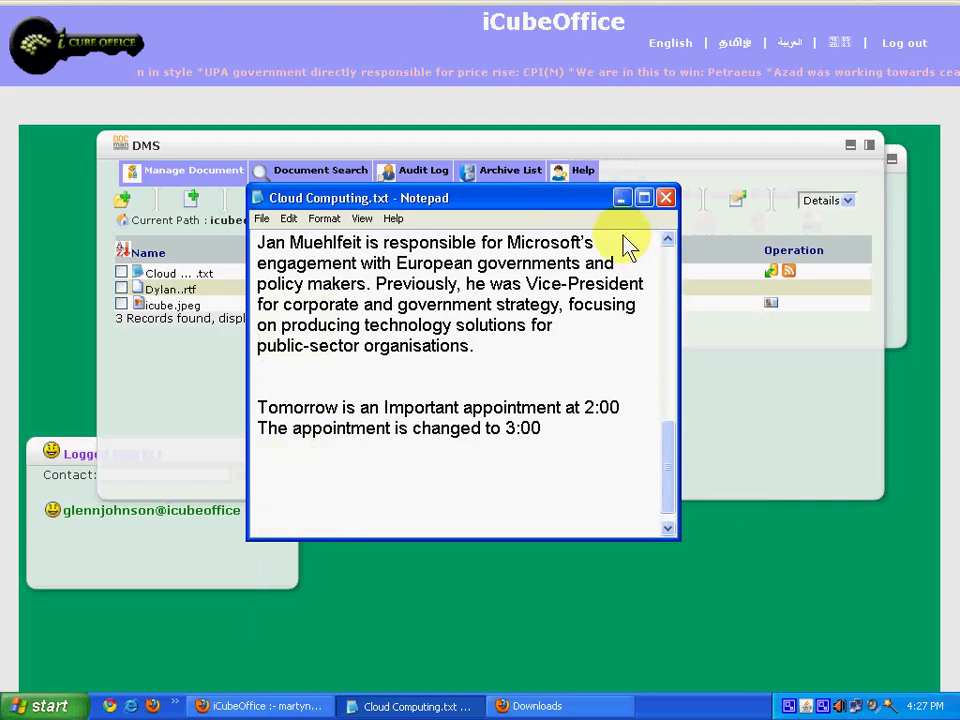
left_click(263, 219)
left_click(280, 272)
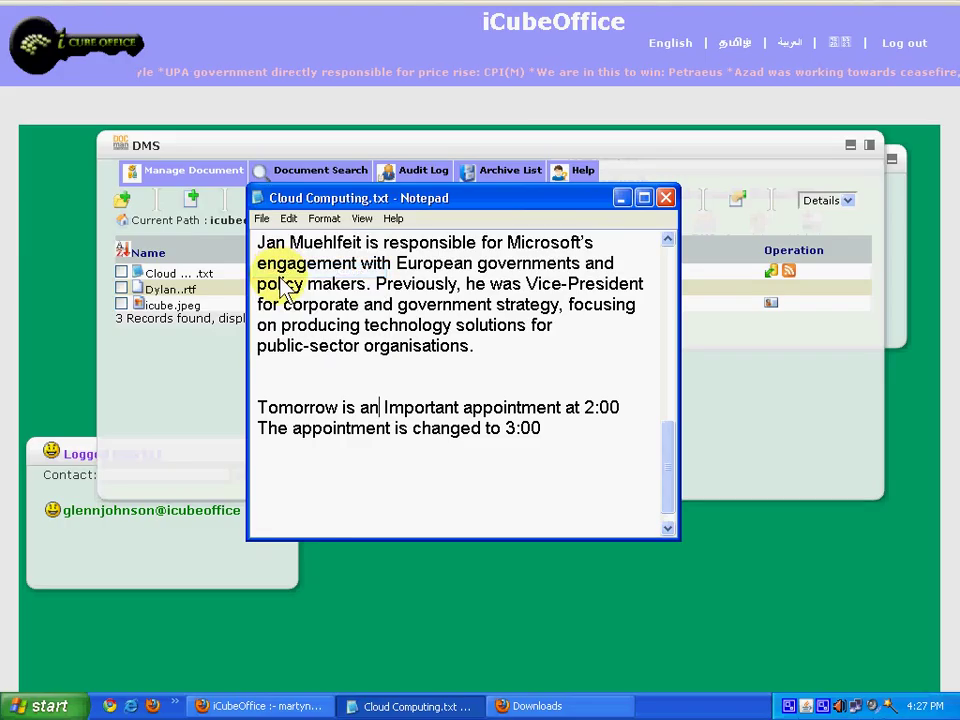
left_click(665, 197)
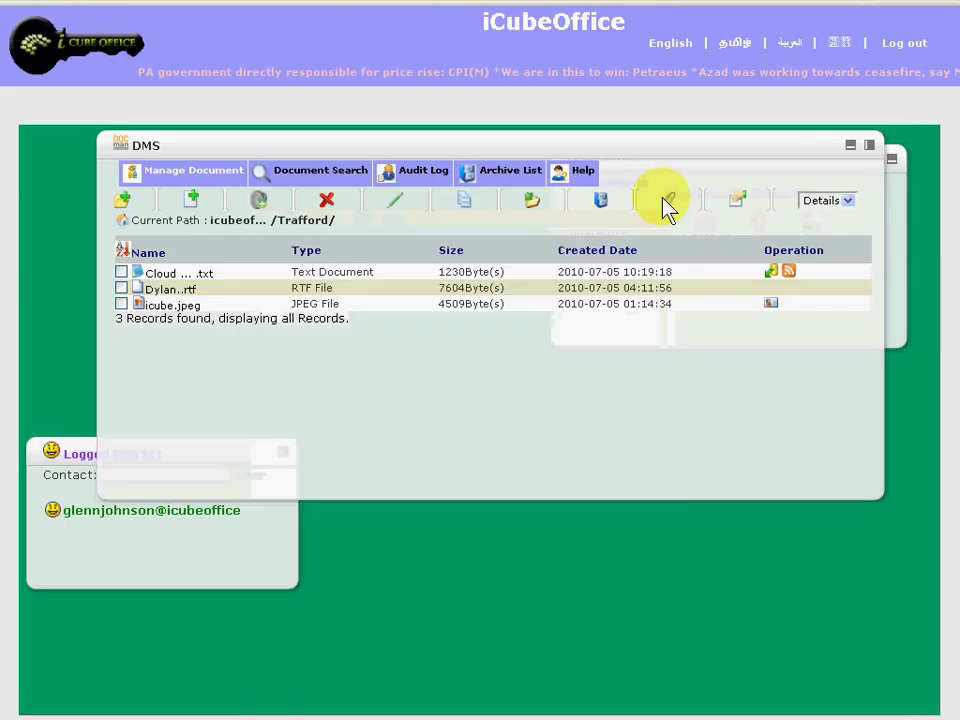
- Check in the edited Cloud Computing.txt from the Desktop as version 1, without a description
left_click(771, 272)
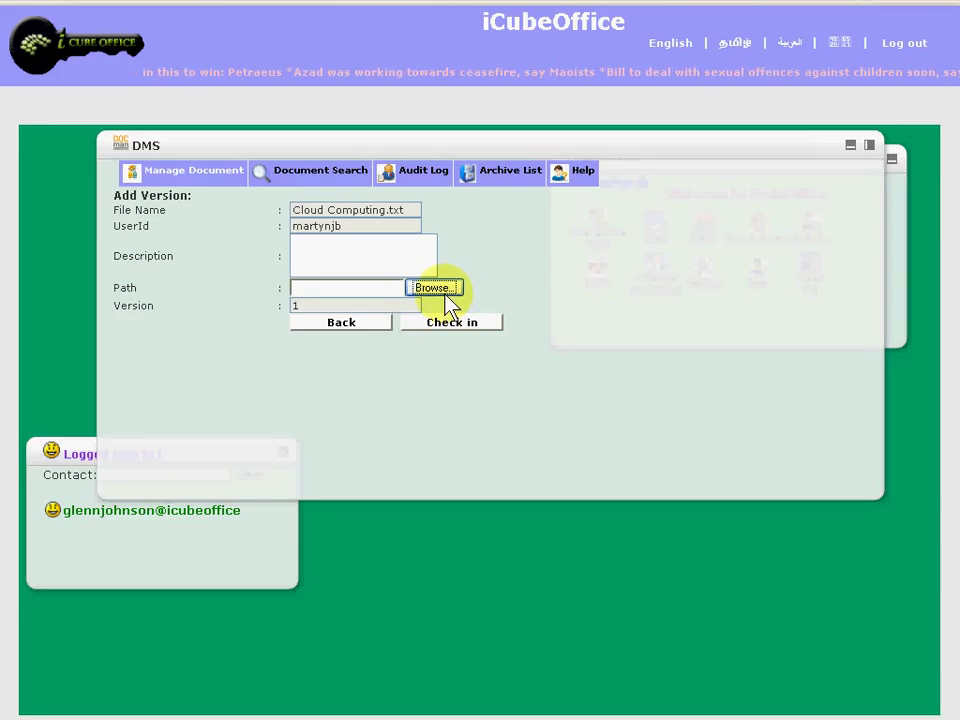
left_click(444, 292)
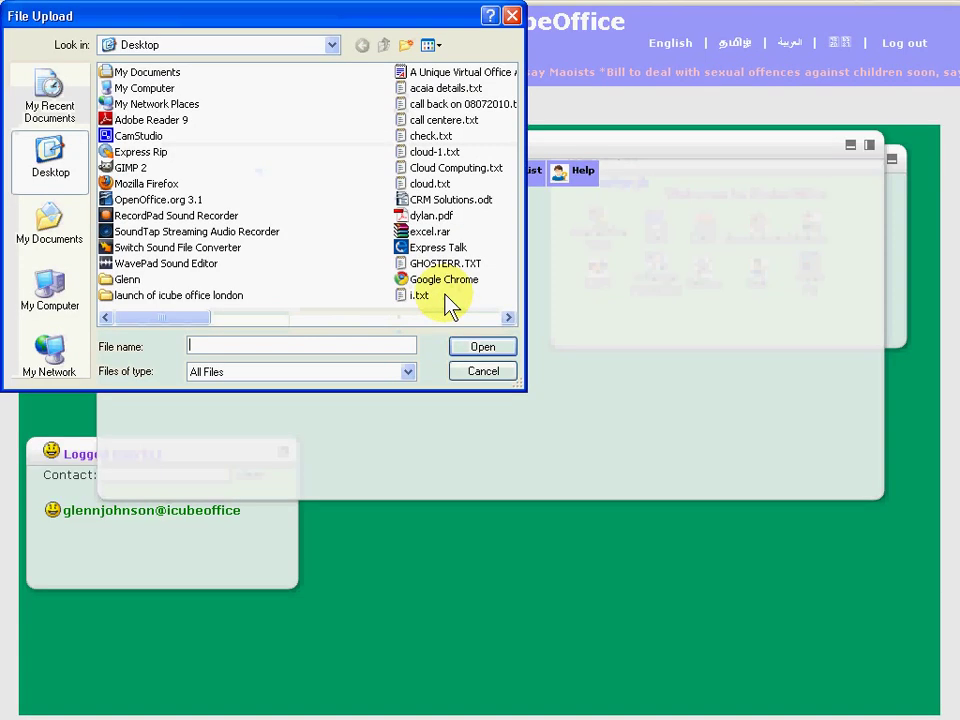
left_click(451, 170)
double_click(449, 170)
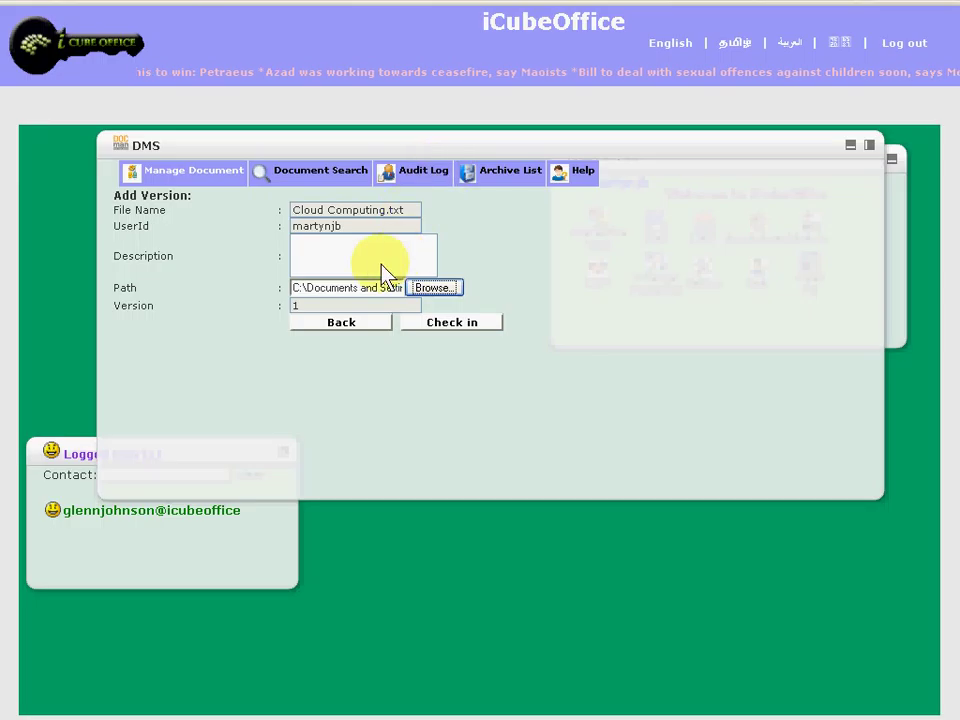
left_click(424, 324)
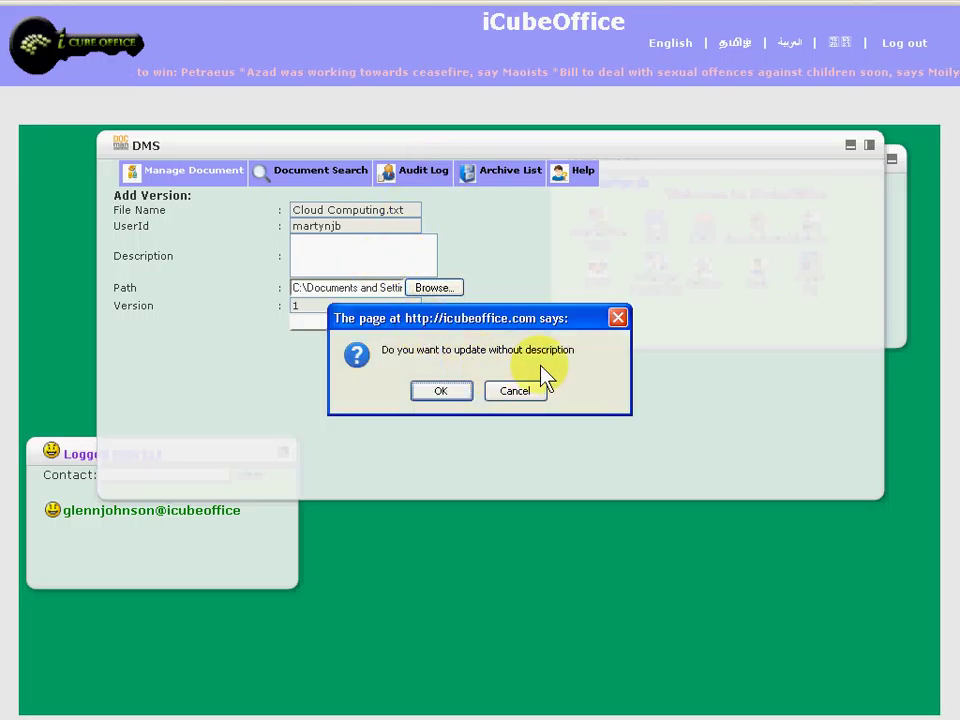
left_click(445, 392)
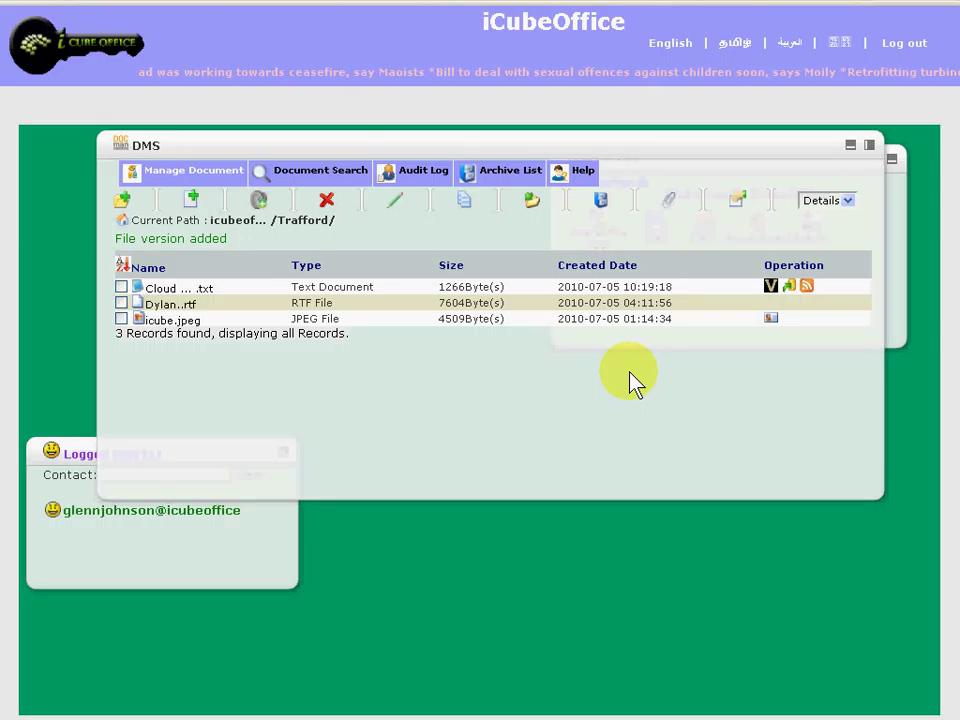
- Open the version list of Cloud Computing.txt and examine the appointment line in the base version Cloud Computing_0.txt
left_click(772, 288)
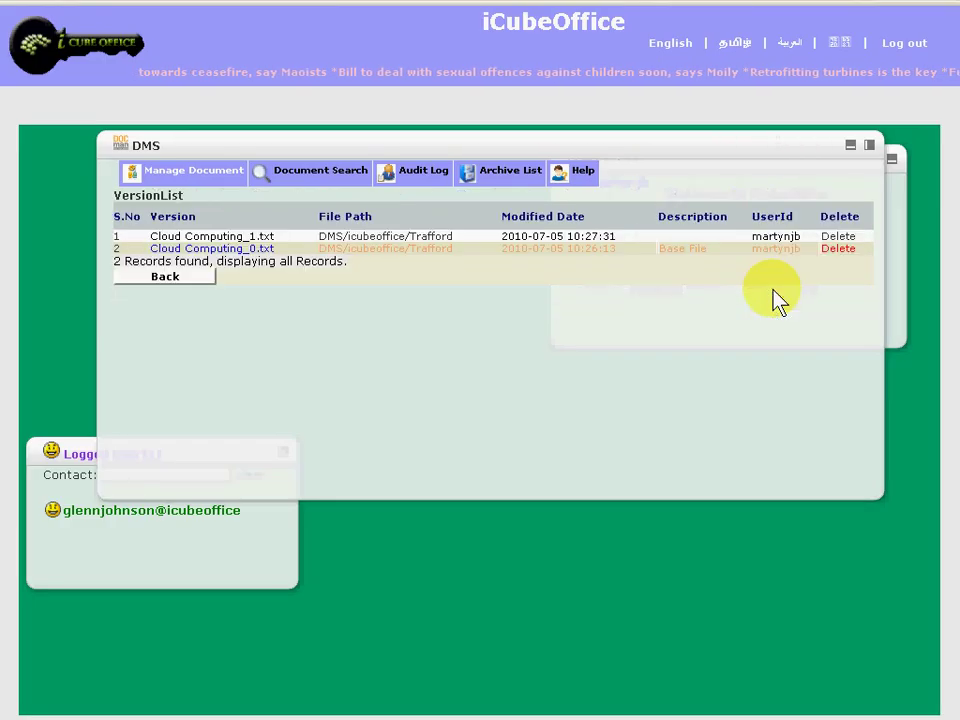
left_click(255, 248)
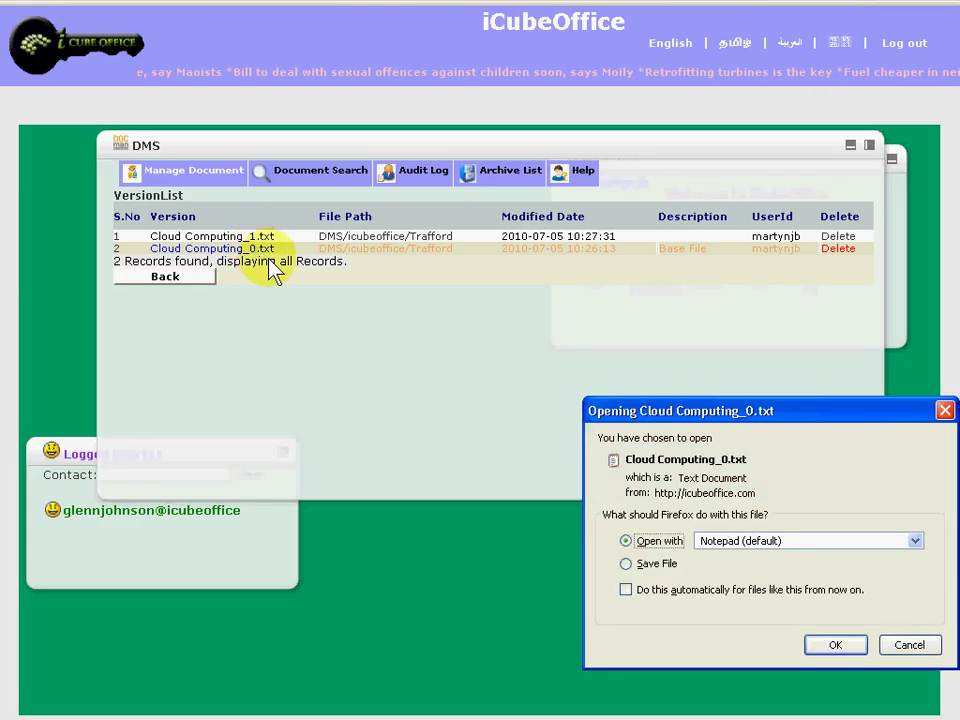
left_click(818, 650)
scroll(622, 357, "down", 3)
scroll(620, 365, "down", 4)
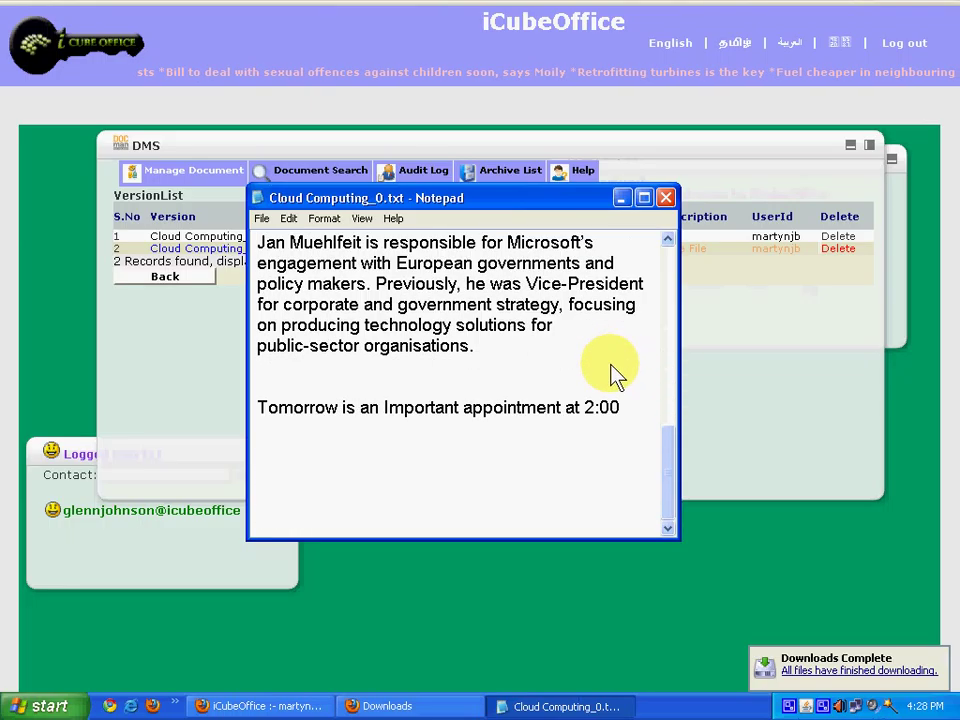
left_click_drag(626, 418, 240, 415)
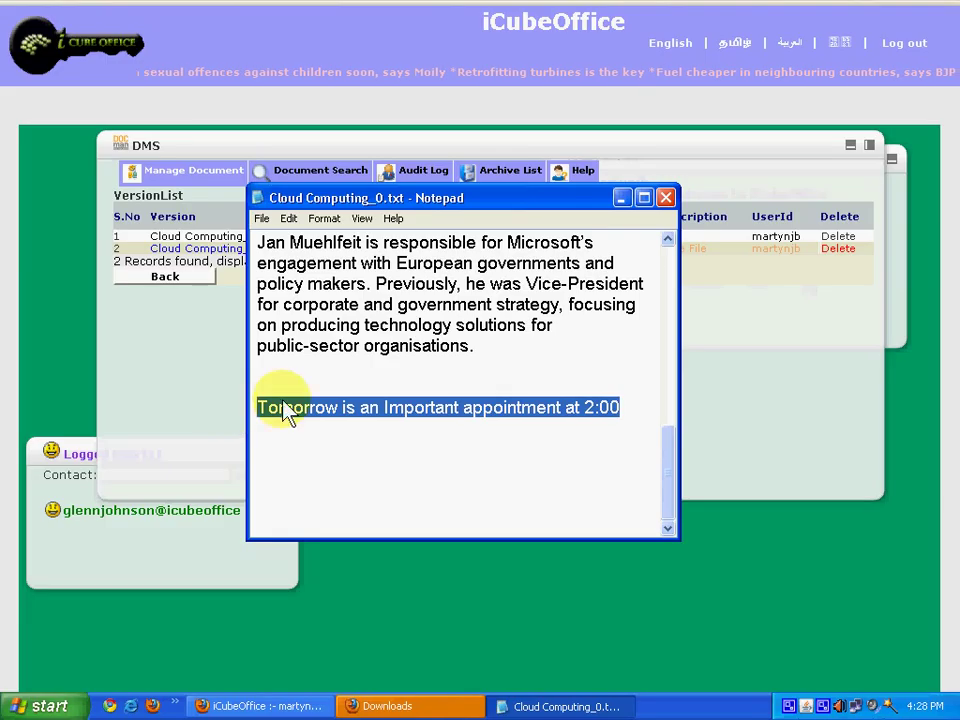
left_click(667, 198)
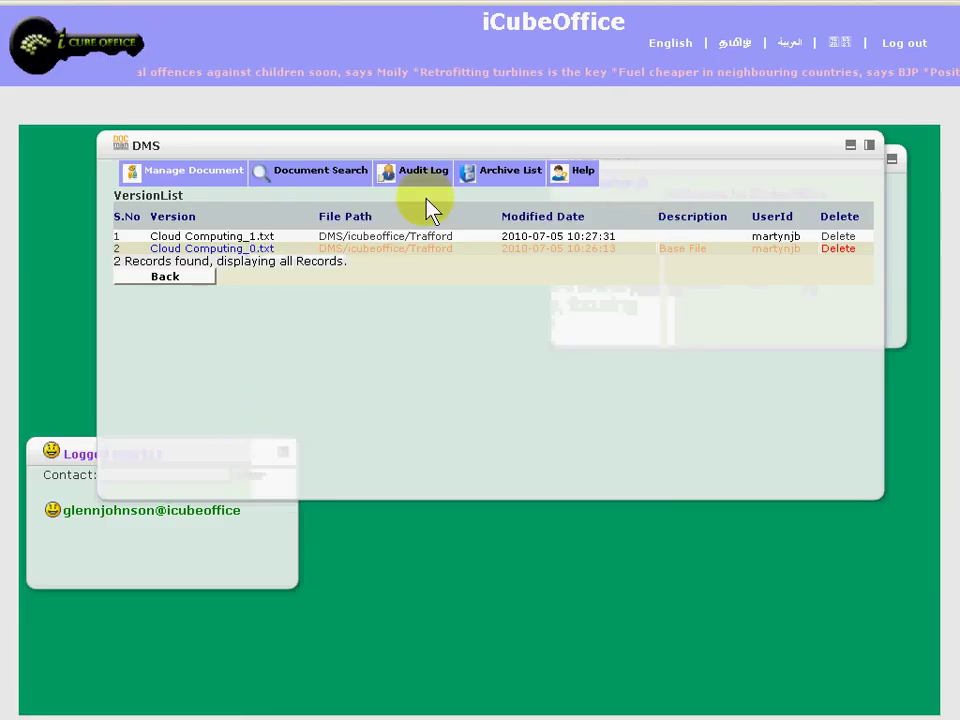
- Examine the appointment change line in Cloud Computing_1.txt, close the file and leave the version list
left_click(254, 236)
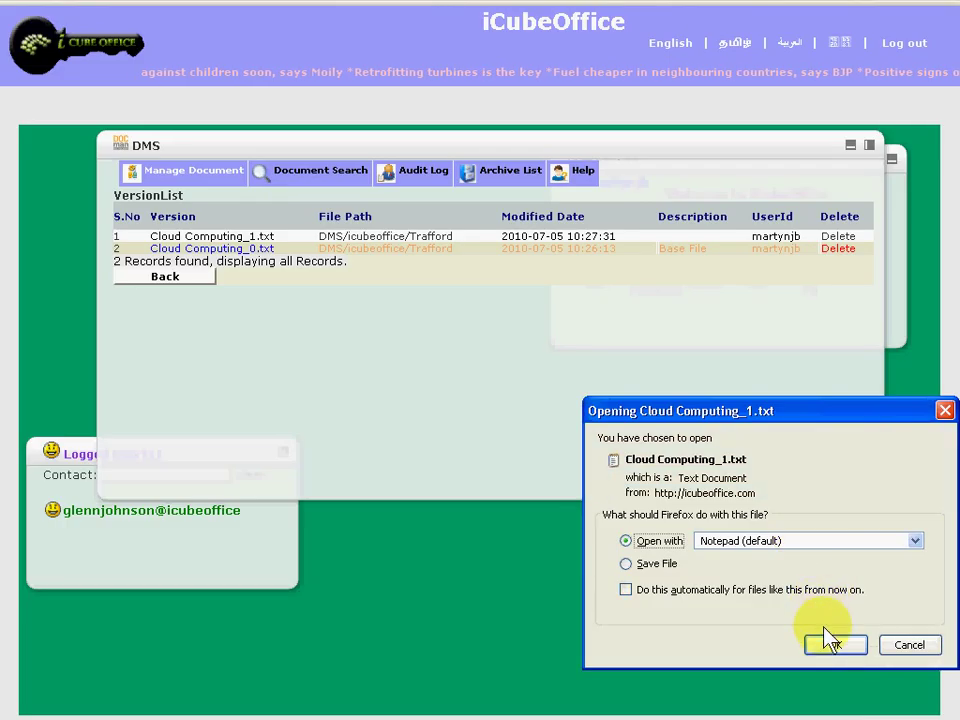
left_click(830, 641)
scroll(617, 382, "down", 5)
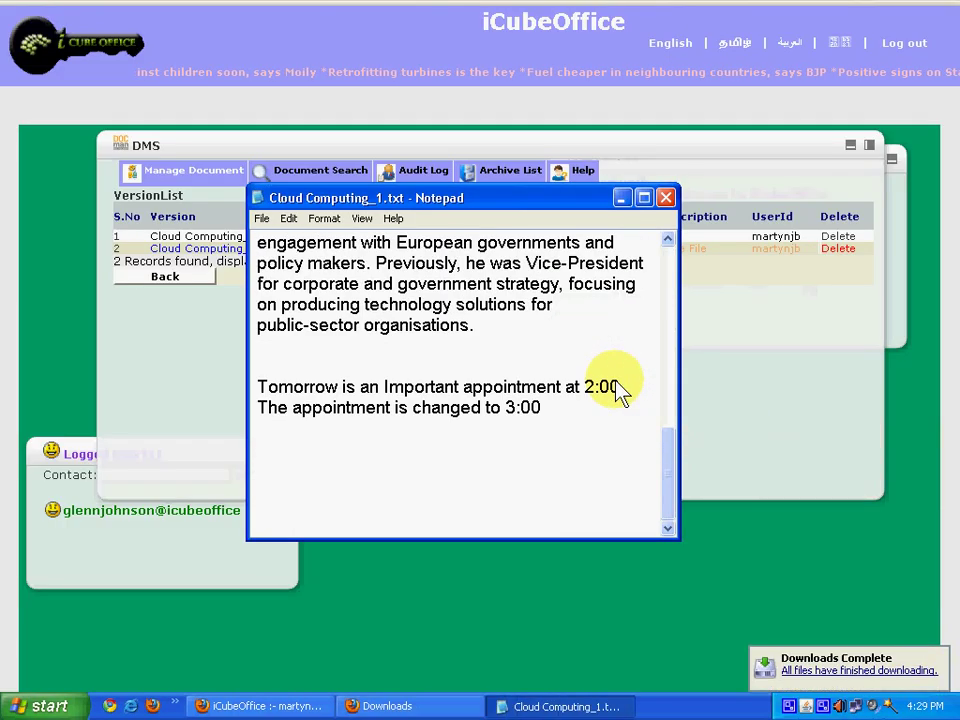
left_click_drag(548, 412, 259, 409)
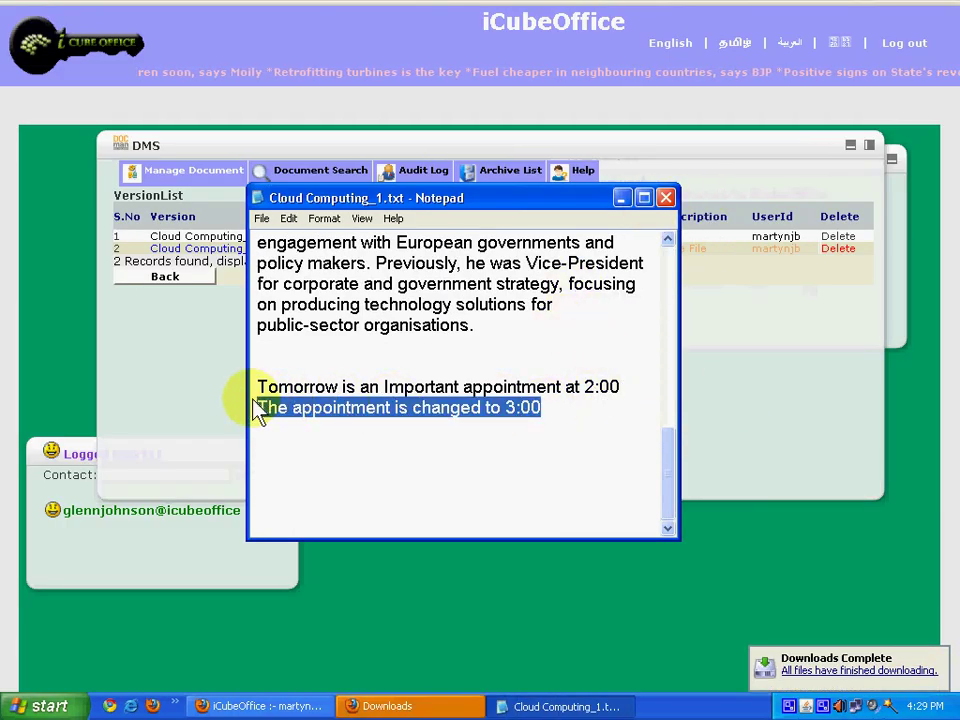
left_click(665, 197)
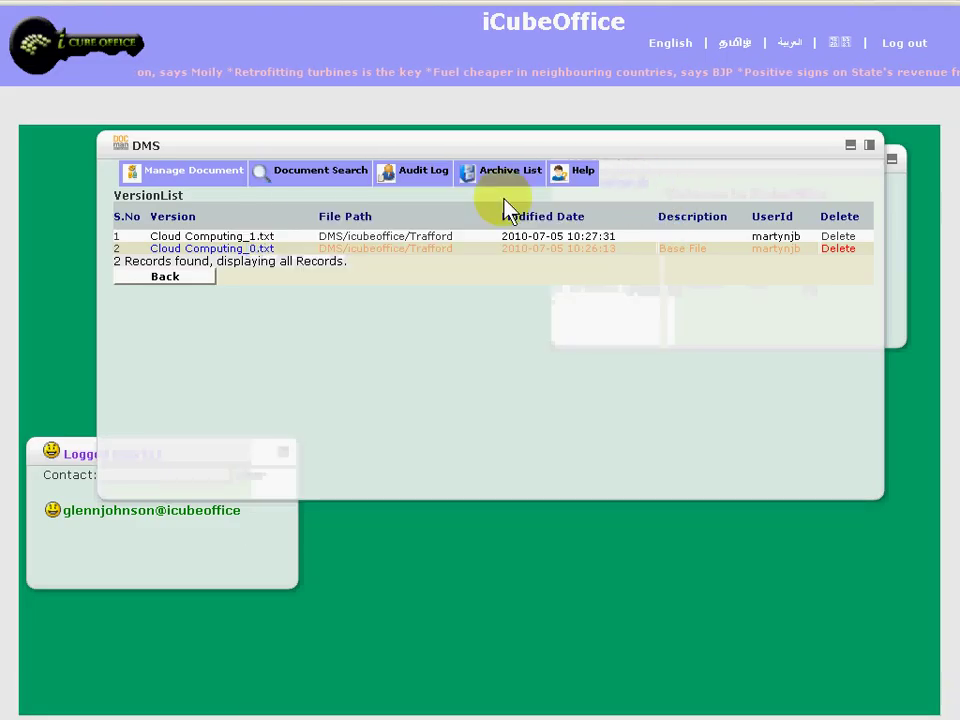
left_click(182, 280)
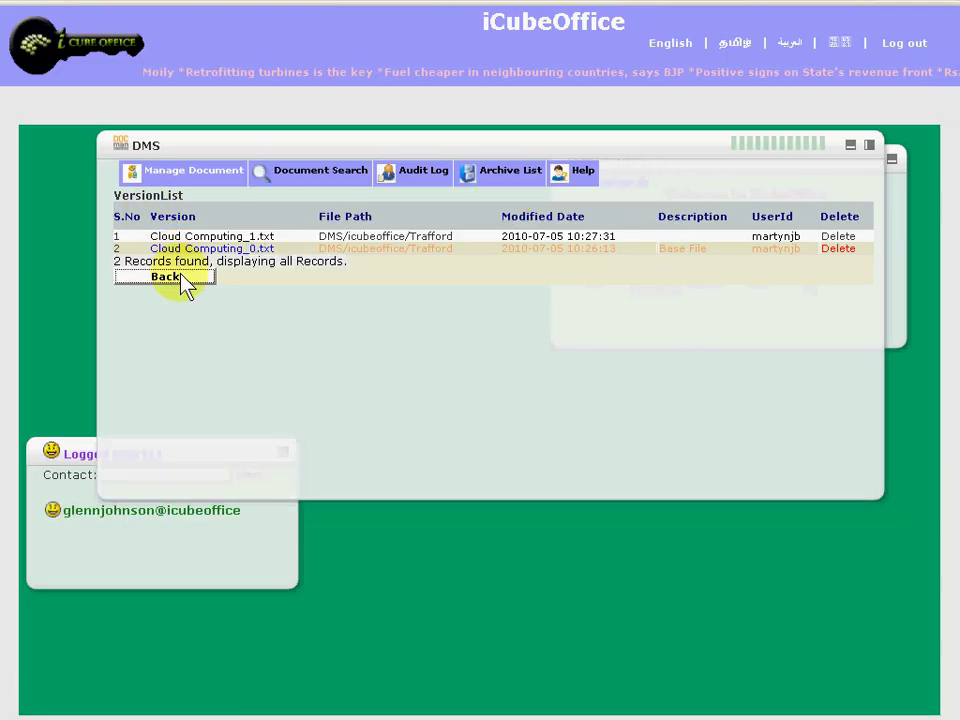